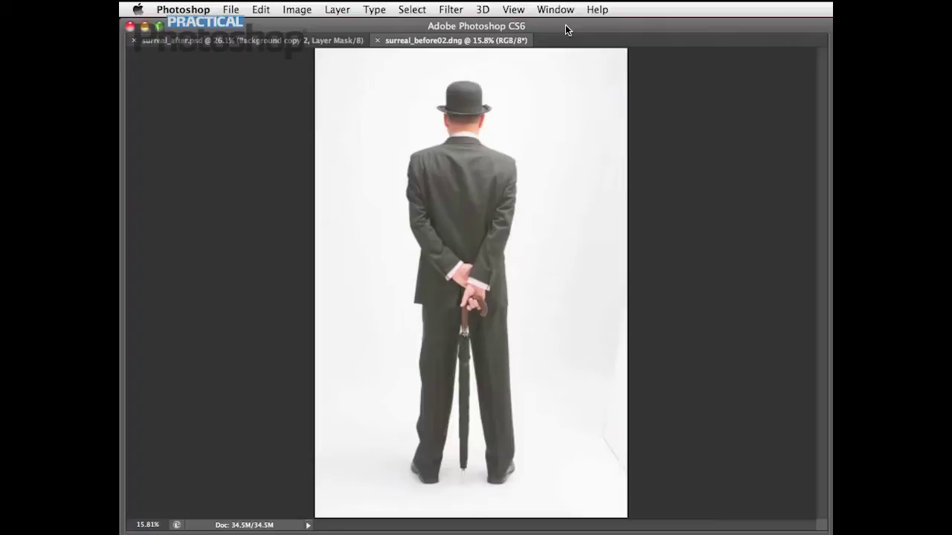
pyautogui.hotkey('ctrl', 'Tab')
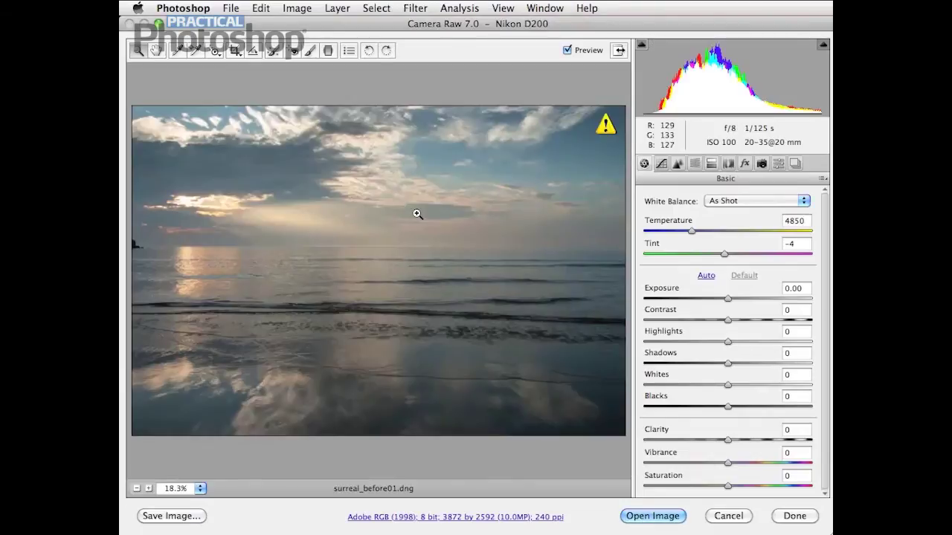
# Draw a full-height 1 to 1 crop of about 2569 by 2569 pixels over the right part of the seascape, excluding the sun glow
pyautogui.click(236, 50)
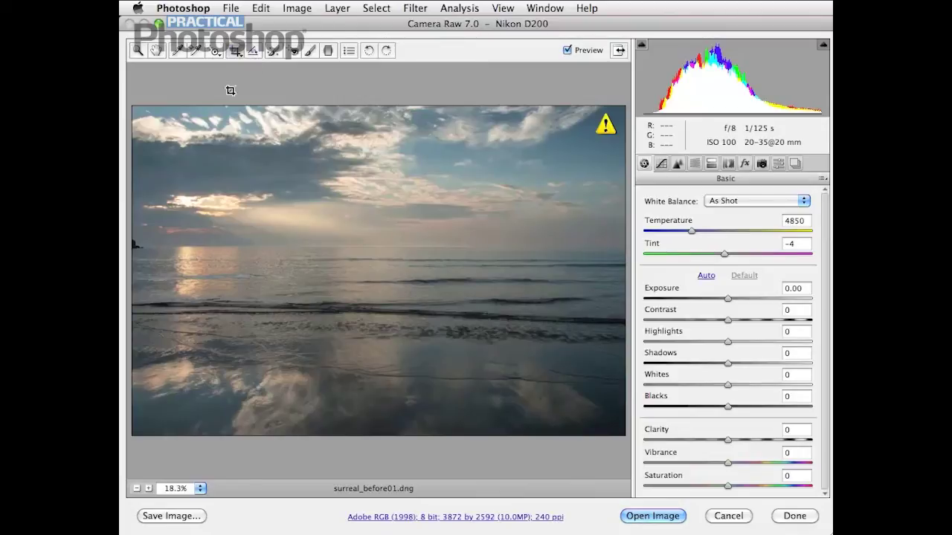
pyautogui.click(235, 51)
pyautogui.click(235, 52)
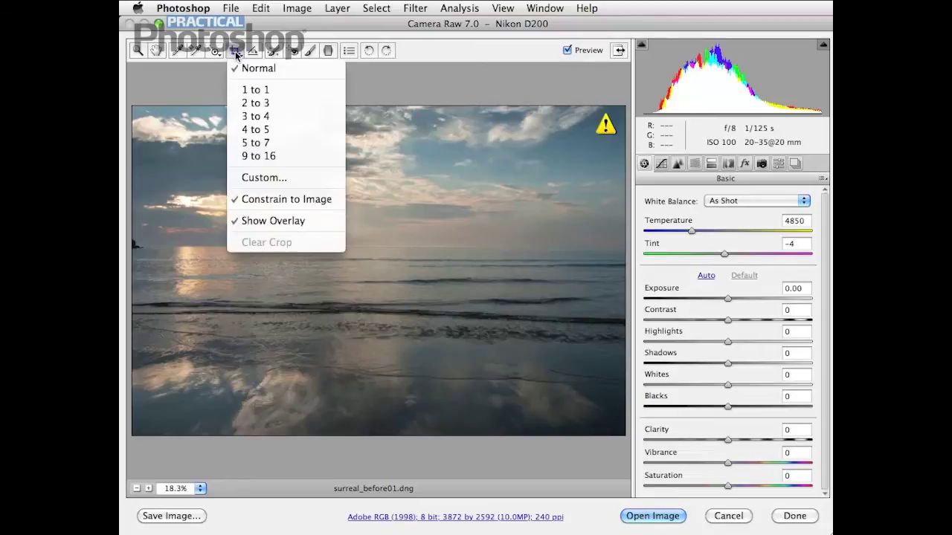
pyautogui.click(250, 89)
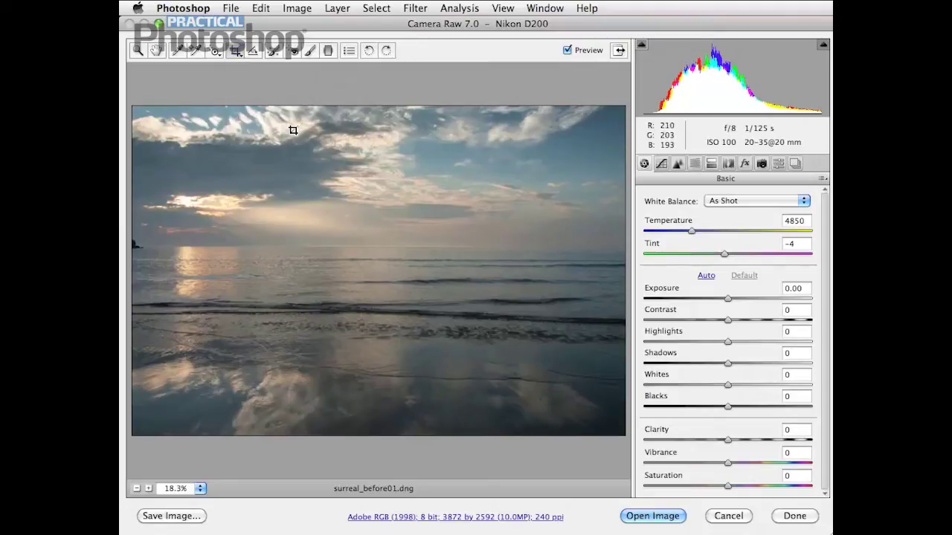
pyautogui.moveTo(290, 107); pyautogui.dragTo(616, 468)
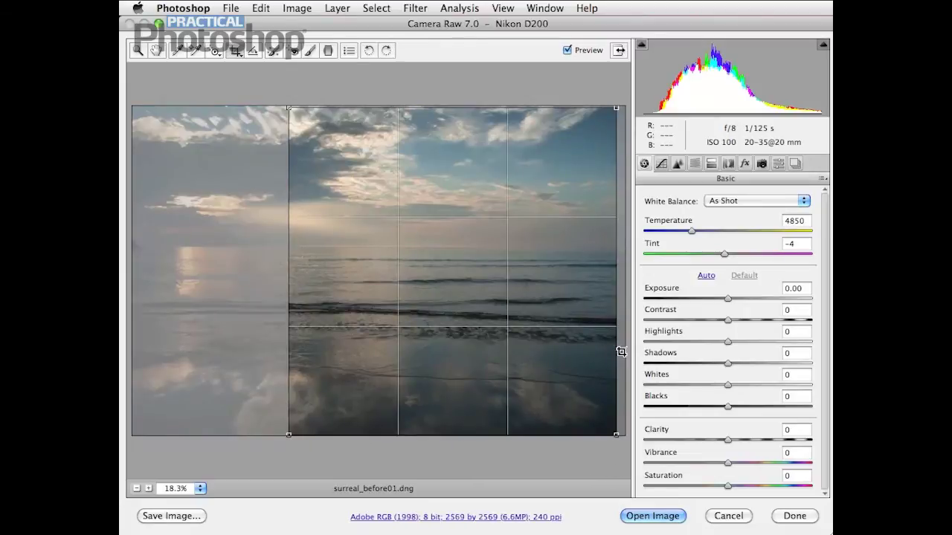
# Shift the square crop slightly left, enlarge it to about 2574 by 2574 pixels, and display the cropped seascape
pyautogui.moveTo(455, 278); pyautogui.dragTo(452, 278)
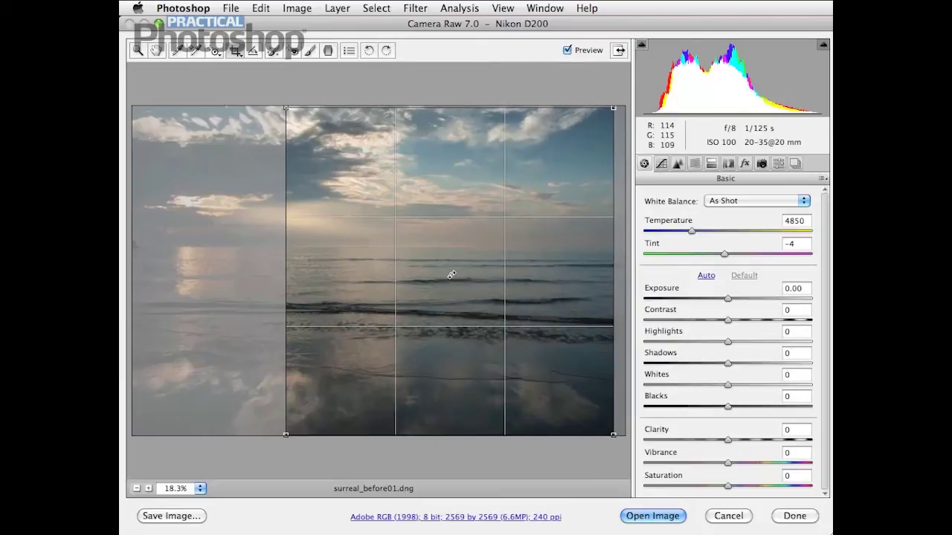
pyautogui.moveTo(287, 108); pyautogui.dragTo(285, 108)
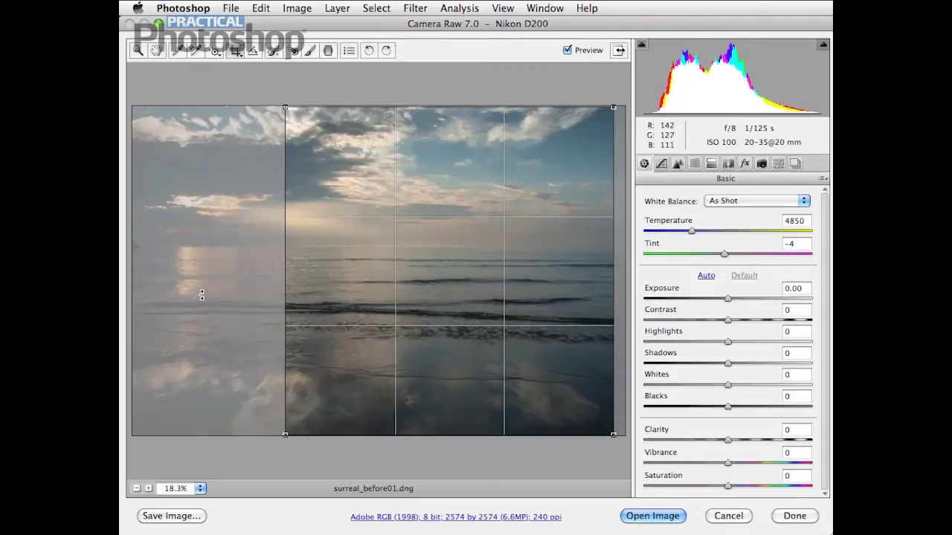
pyautogui.click(141, 50)
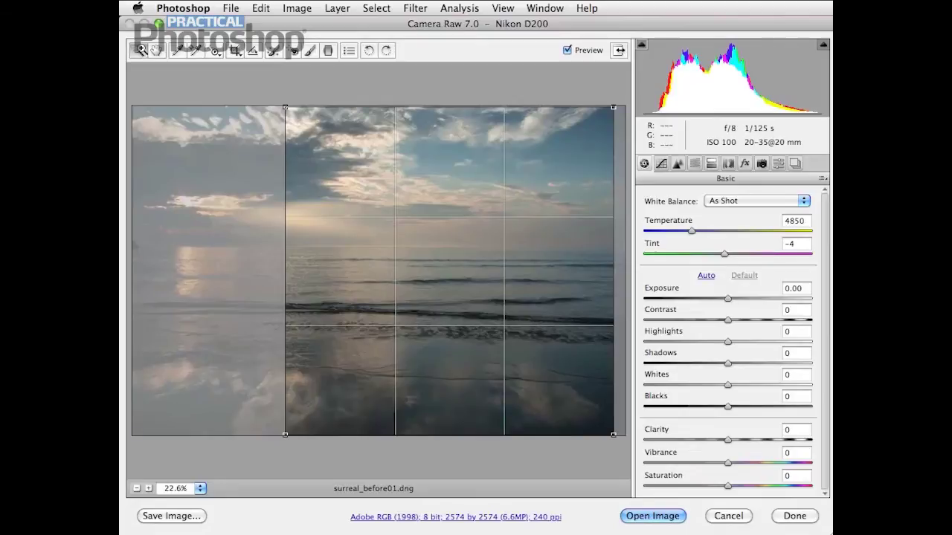
pyautogui.click(236, 51)
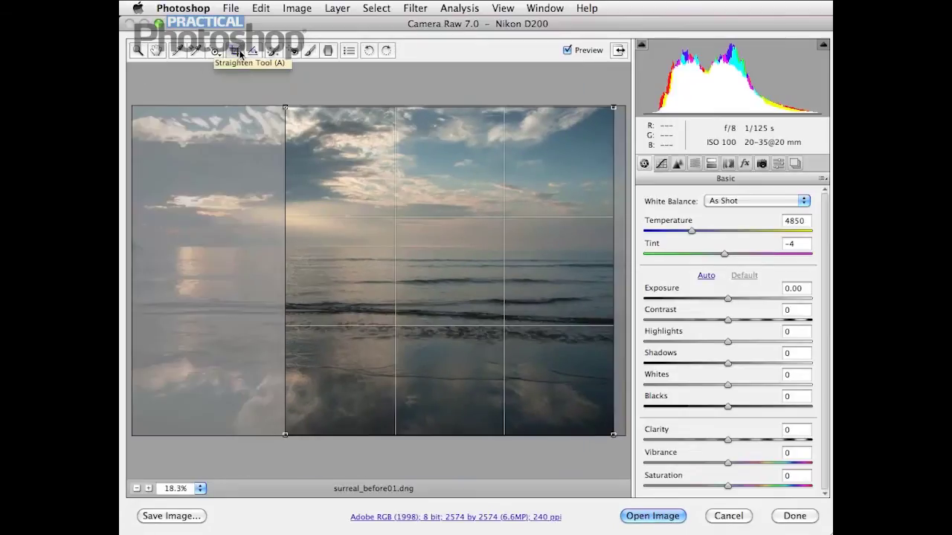
pyautogui.click(138, 51)
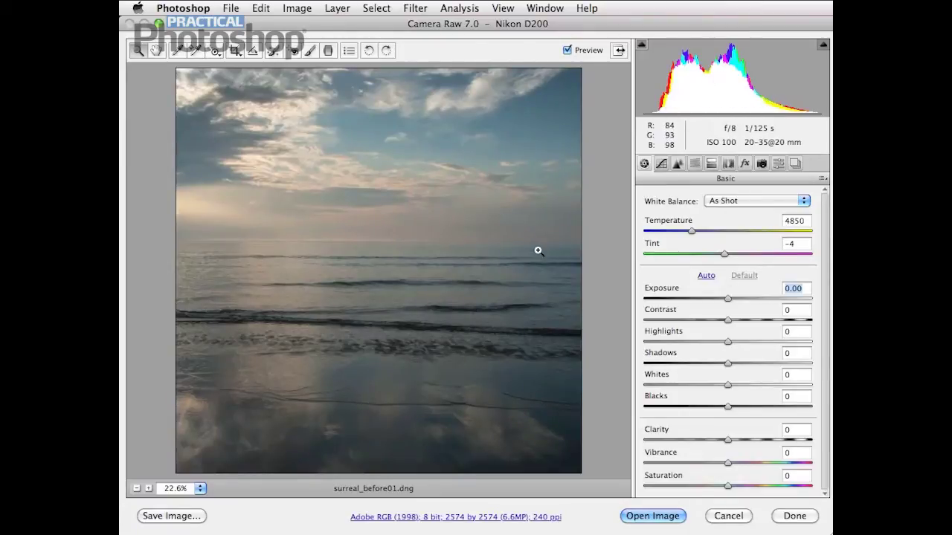
# Raise the seascape's Exposure to +0.65 and reduce its Highlights to -89
pyautogui.click(738, 299)
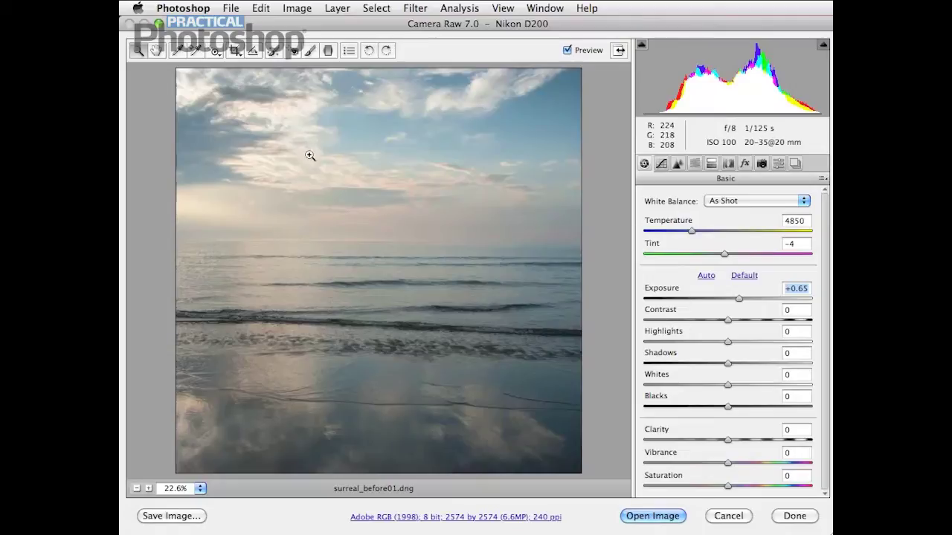
pyautogui.click(727, 342)
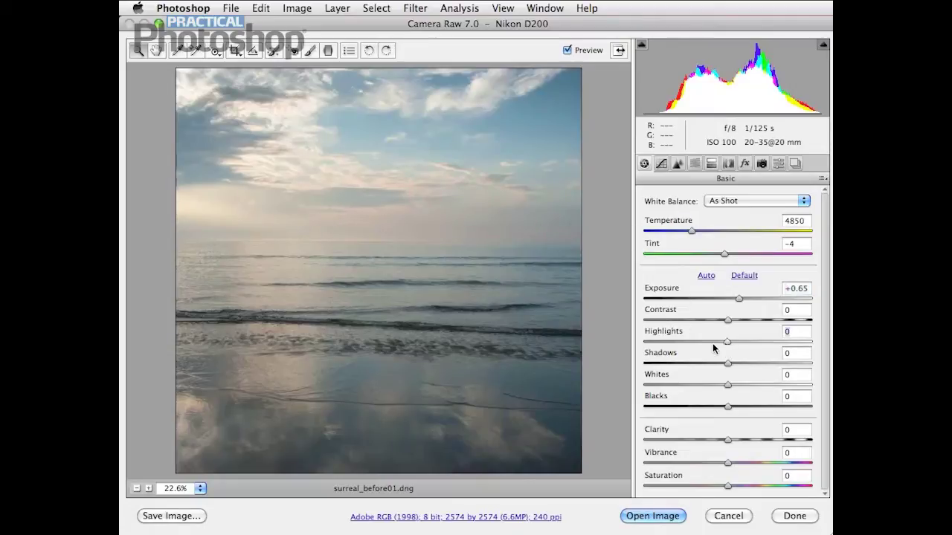
pyautogui.moveTo(695, 342); pyautogui.dragTo(675, 346)
pyautogui.write('-89')
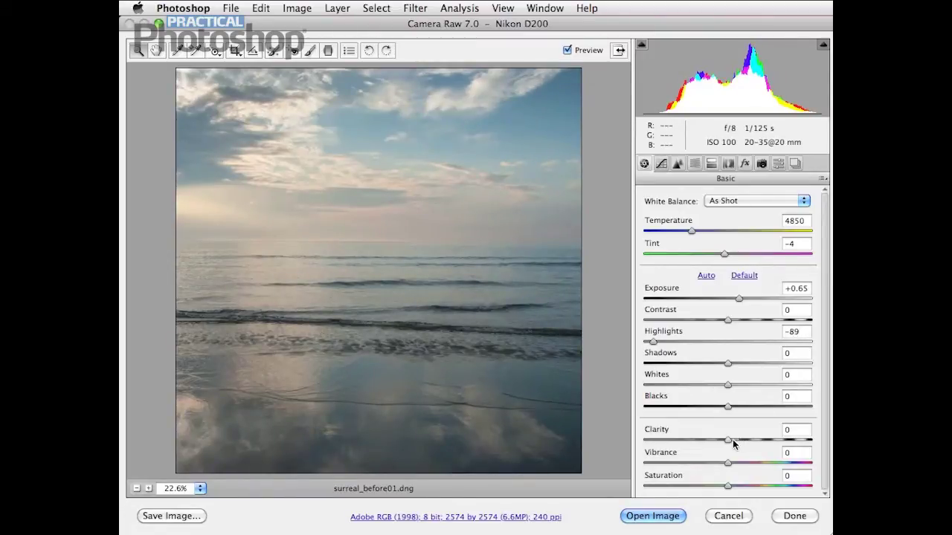
# Set the seascape's Clarity to +17 and Vibrance to +38, and open the developed image in Photoshop
pyautogui.moveTo(728, 444); pyautogui.dragTo(742, 443)
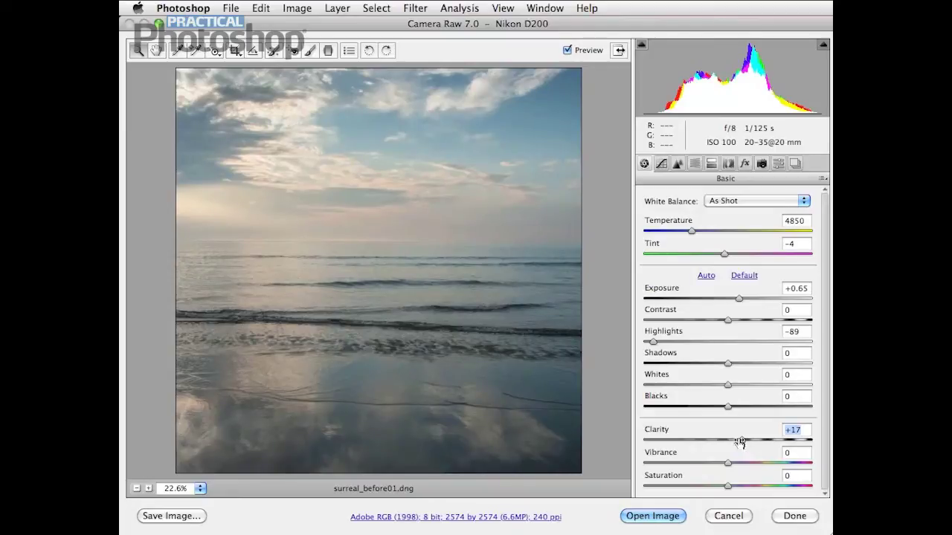
pyautogui.moveTo(727, 465); pyautogui.dragTo(760, 466)
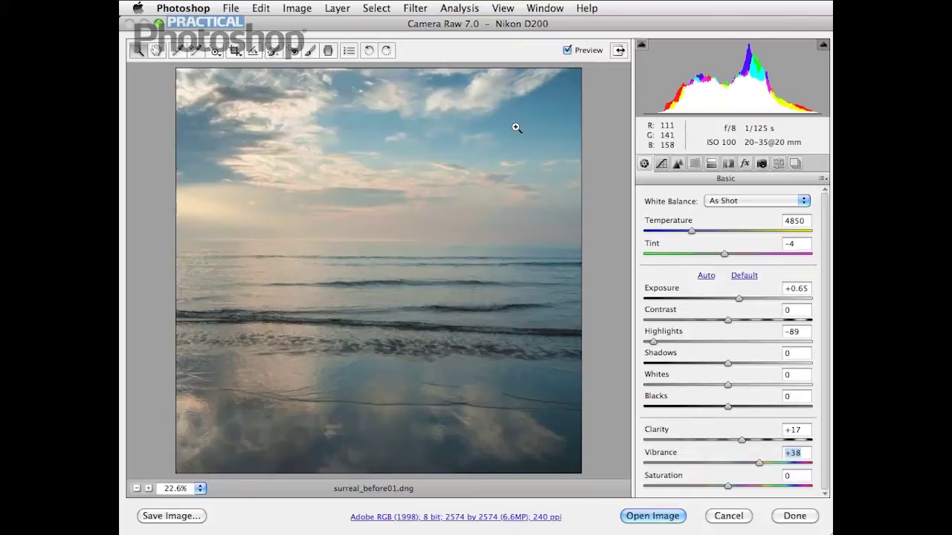
pyautogui.click(652, 516)
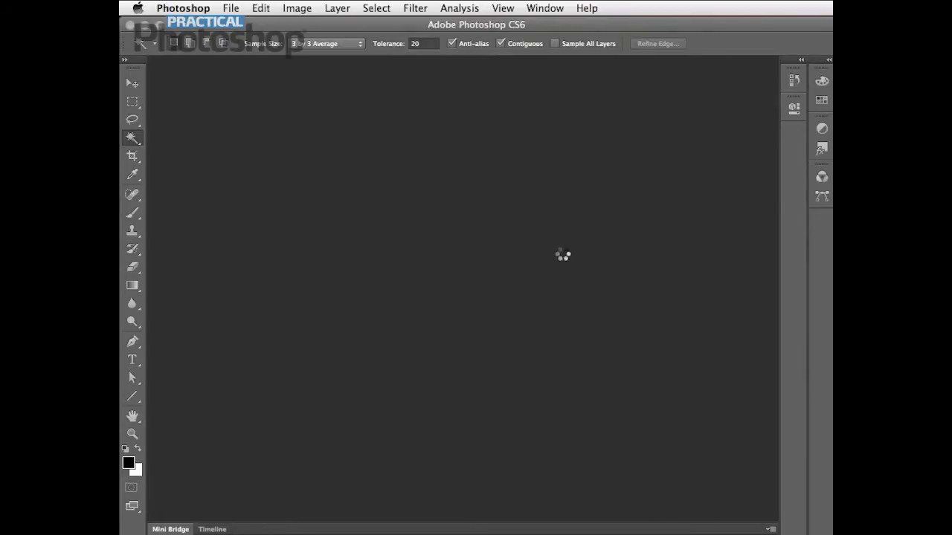
# Open surreal_before02.dng from the Steps folder in Camera Raw
pyautogui.press('z')
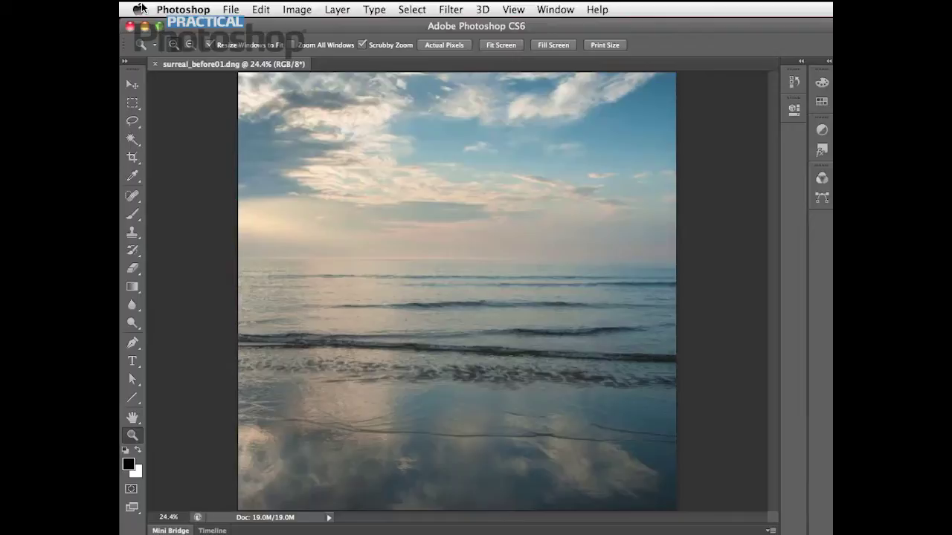
pyautogui.click(228, 10)
pyautogui.click(236, 41)
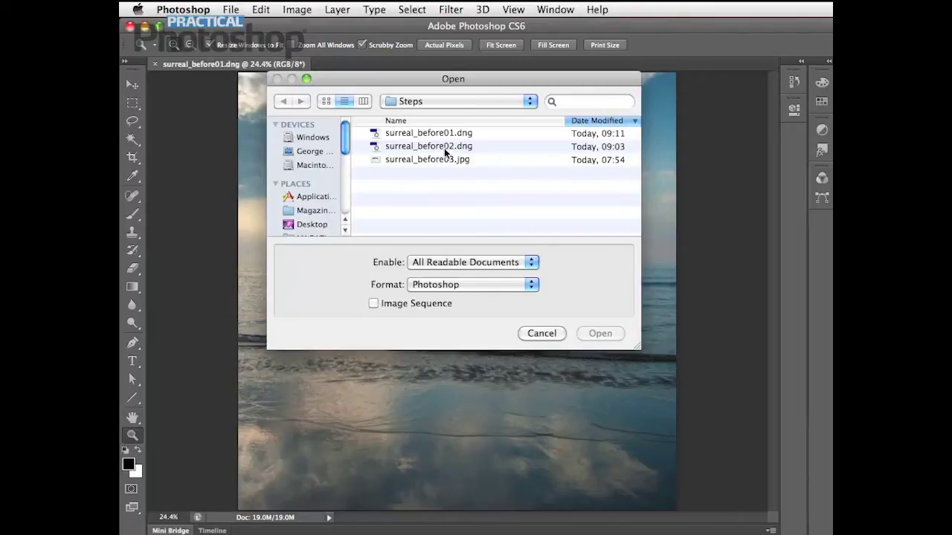
pyautogui.click(443, 147)
pyautogui.click(599, 333)
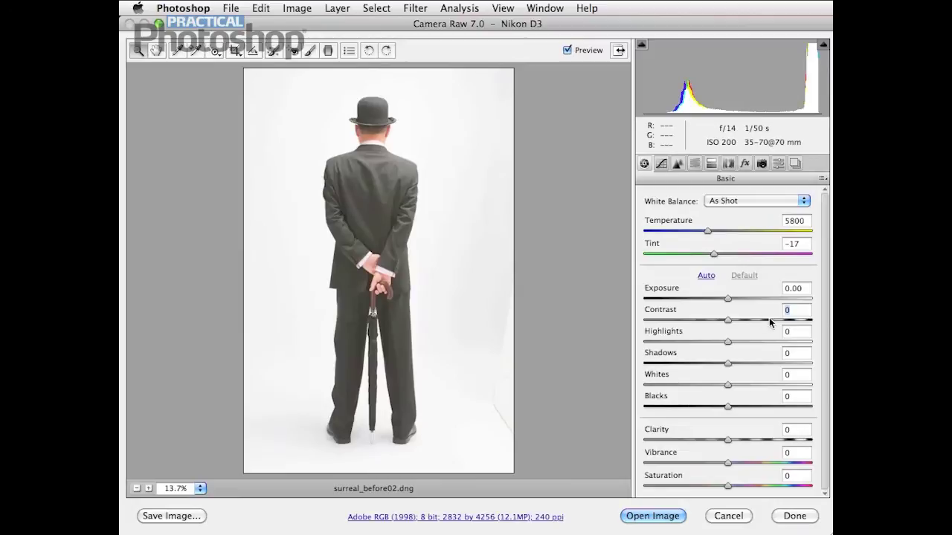
# Set the portrait's Contrast to +20, Clarity to +30 and Blacks to -26, and open the developed image in Photoshop
pyautogui.write('20')
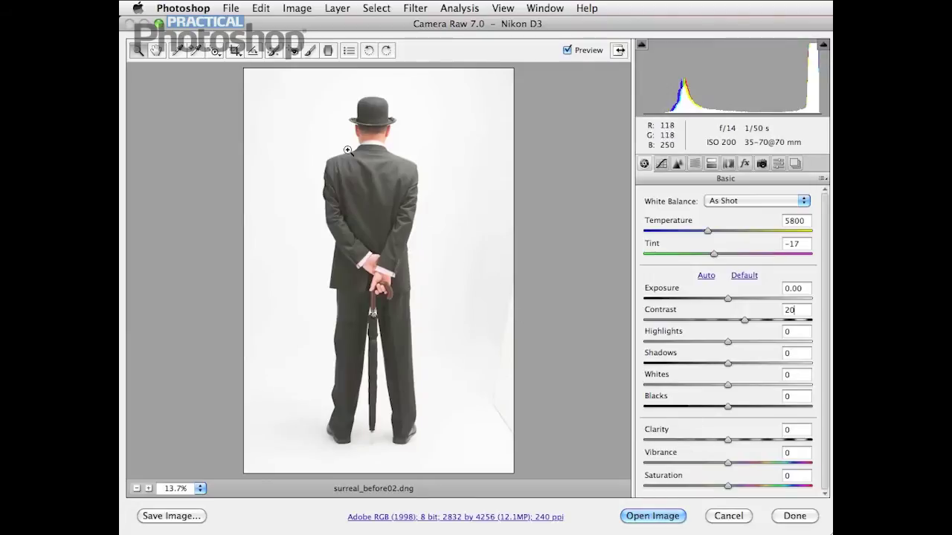
pyautogui.click(729, 440)
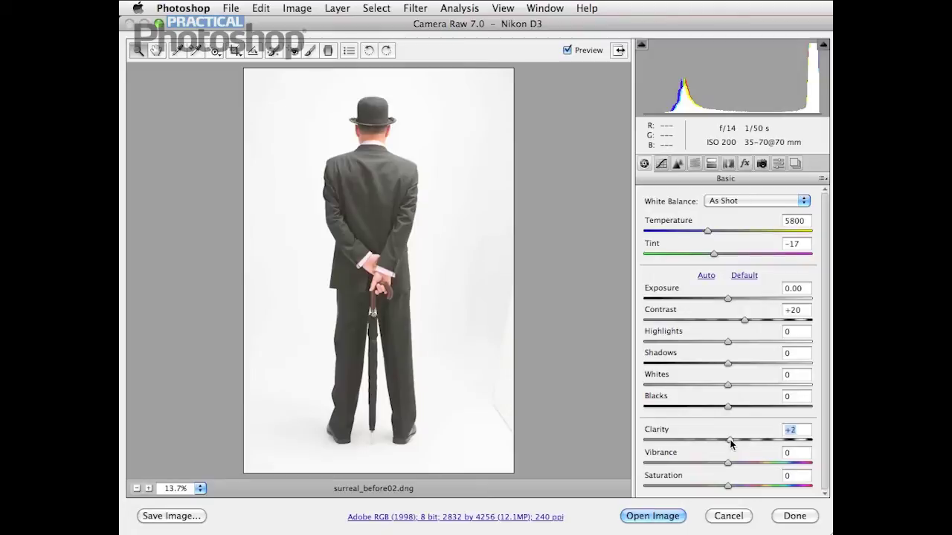
pyautogui.moveTo(740, 441); pyautogui.dragTo(754, 440)
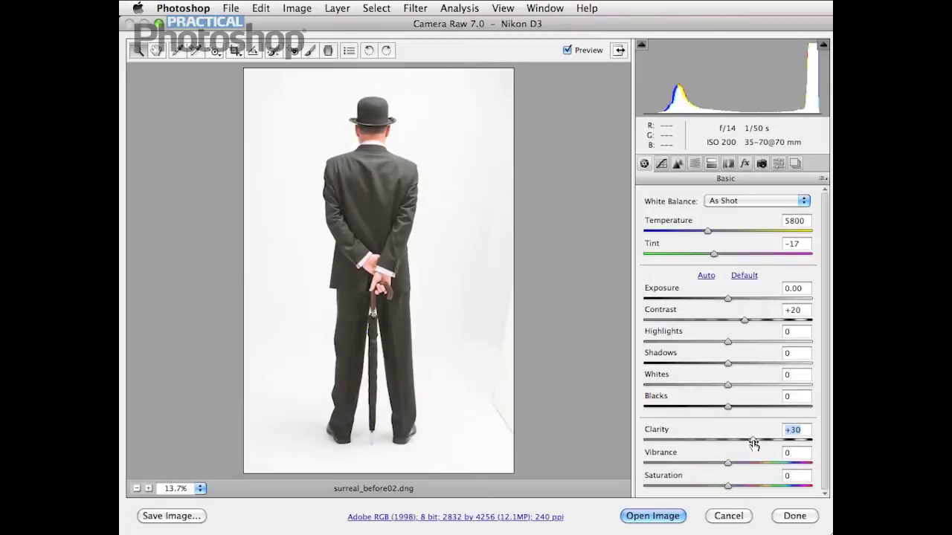
pyautogui.click(567, 51)
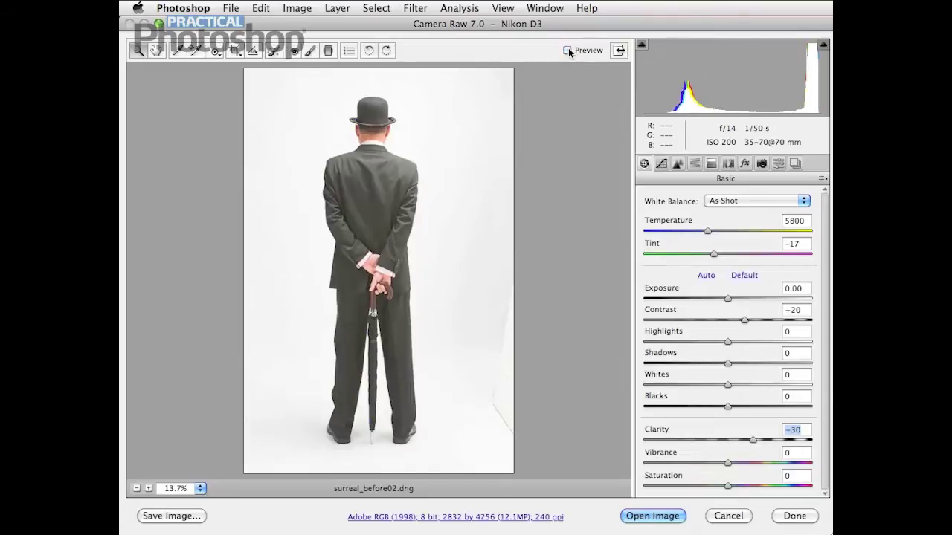
pyautogui.click(568, 50)
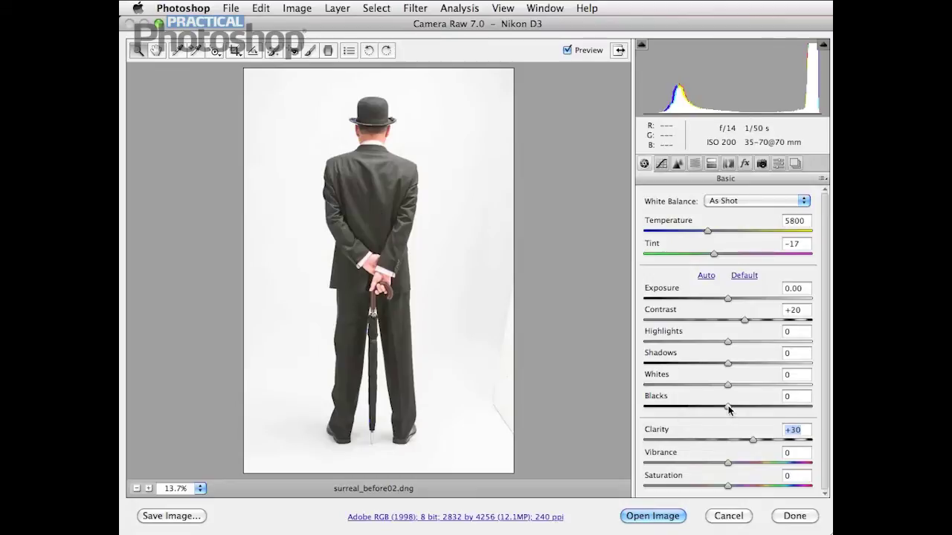
pyautogui.moveTo(729, 408); pyautogui.dragTo(705, 409)
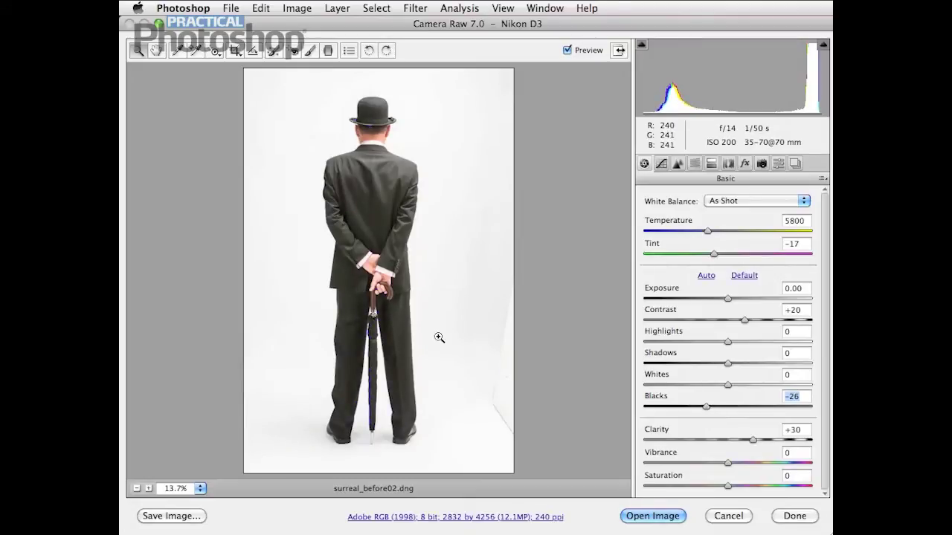
pyautogui.click(652, 515)
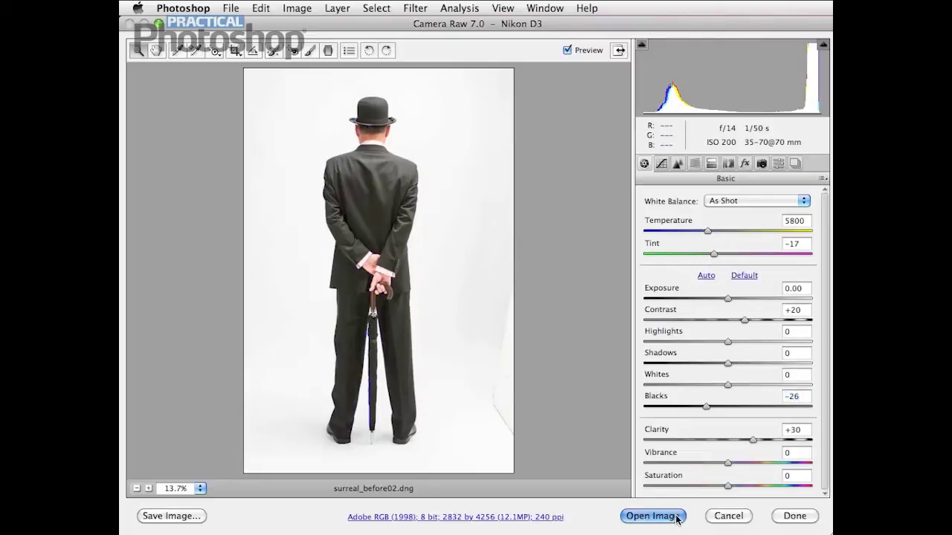
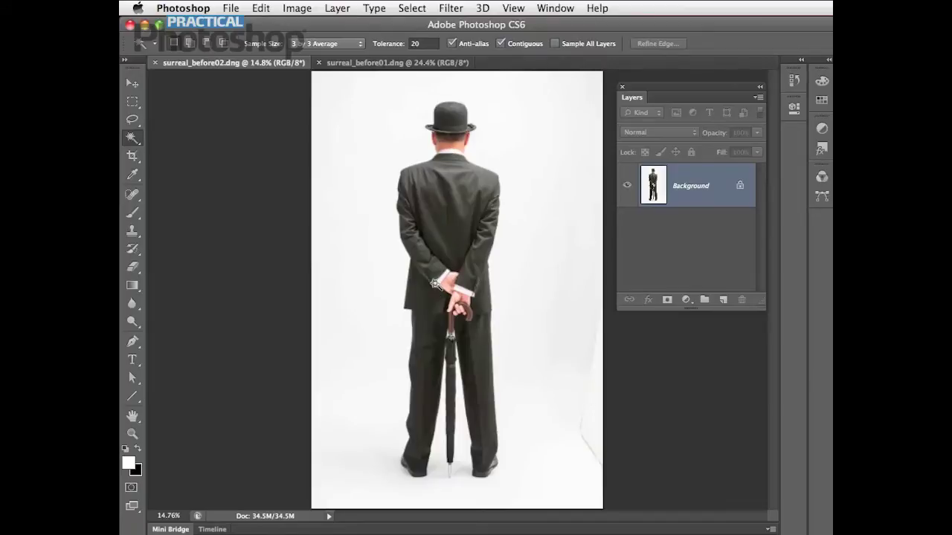
# Select the white studio background with the Magic Wand, adding the gaps beside the umbrella and the shadowed floor around the shoes
pyautogui.click(367, 233)
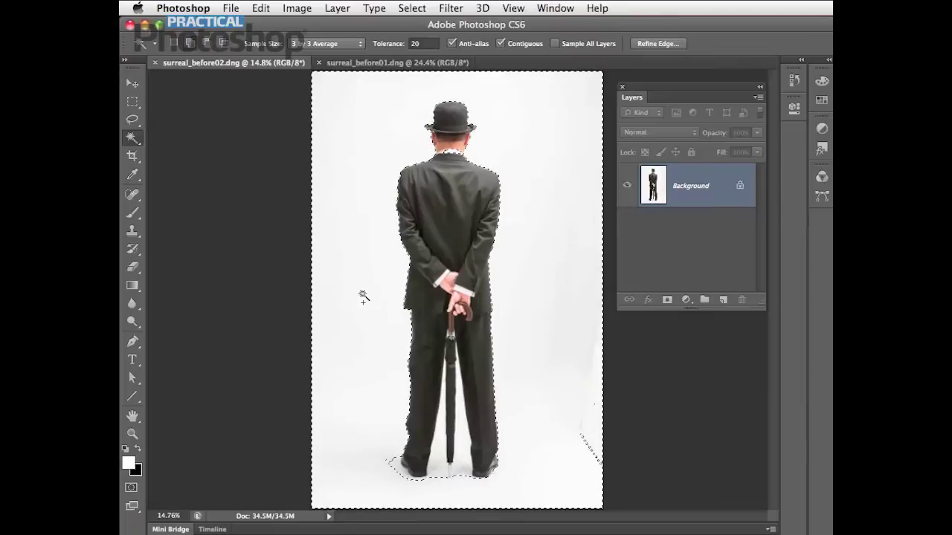
pyautogui.keyDown('shift'); pyautogui.click(440, 440); pyautogui.keyUp('shift')
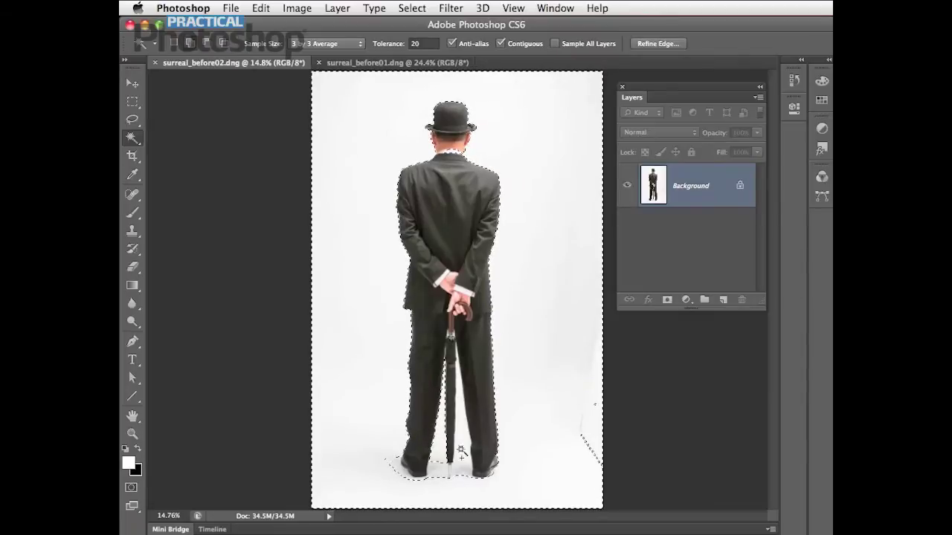
pyautogui.keyDown('shift'); pyautogui.click(461, 452); pyautogui.keyUp('shift')
pyautogui.keyDown('shift'); pyautogui.click(448, 471); pyautogui.keyUp('shift')
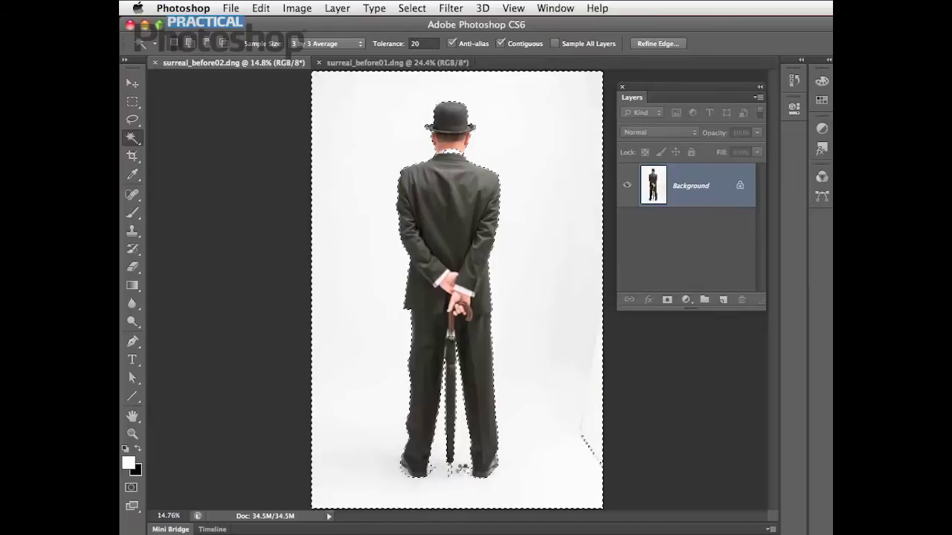
pyautogui.keyDown('shift'); pyautogui.click(409, 481); pyautogui.keyUp('shift')
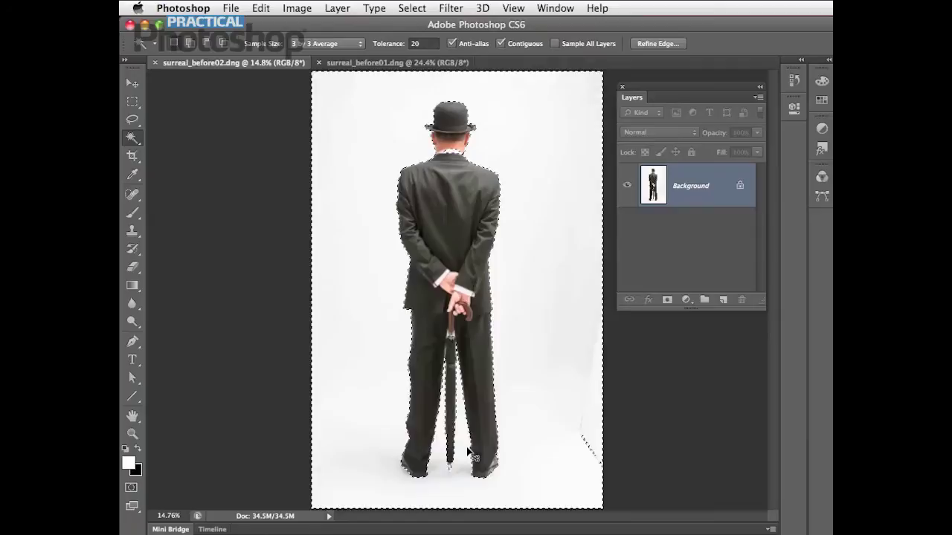
# Switch to the Quick Selection tool for correcting the selection around the man's white shirt collar
pyautogui.press('super+equal')
pyautogui.press('super+equal')
pyautogui.press('super+equal')
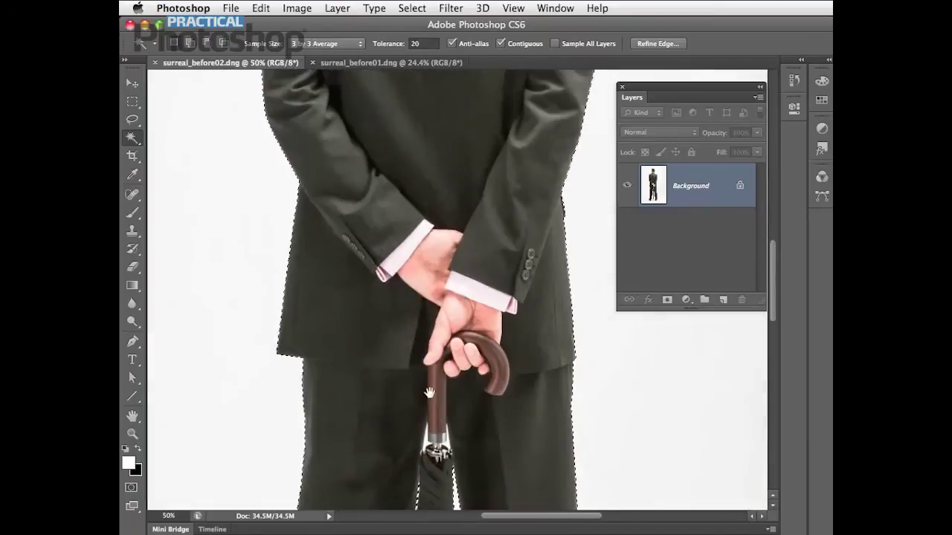
pyautogui.press('super+equal')
pyautogui.moveTo(435, 223); pyautogui.dragTo(440, 448)
pyautogui.moveTo(436, 82); pyautogui.dragTo(430, 312)
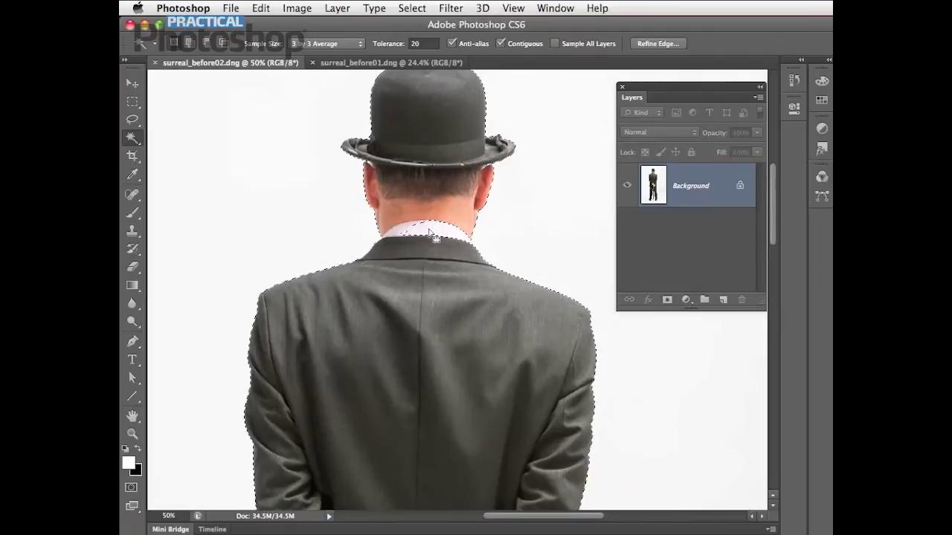
pyautogui.click(133, 139)
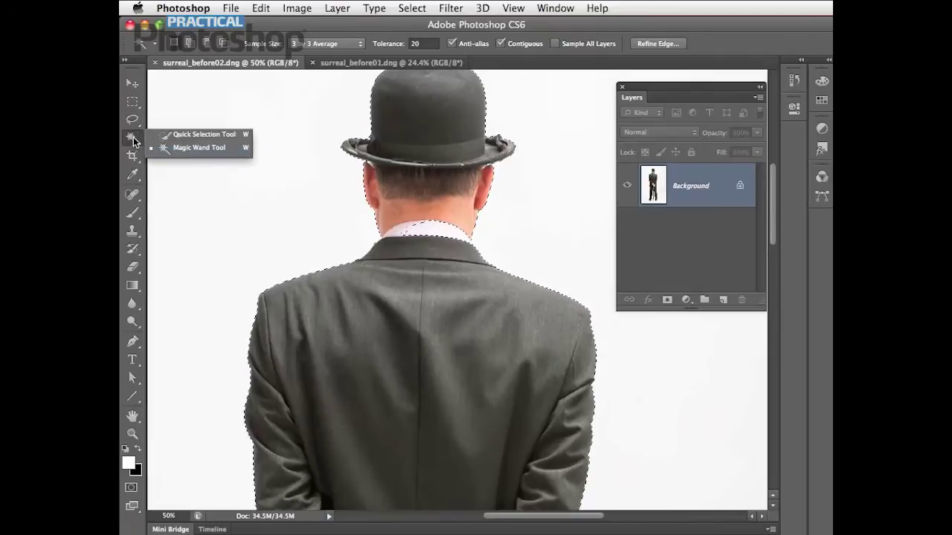
pyautogui.click(188, 136)
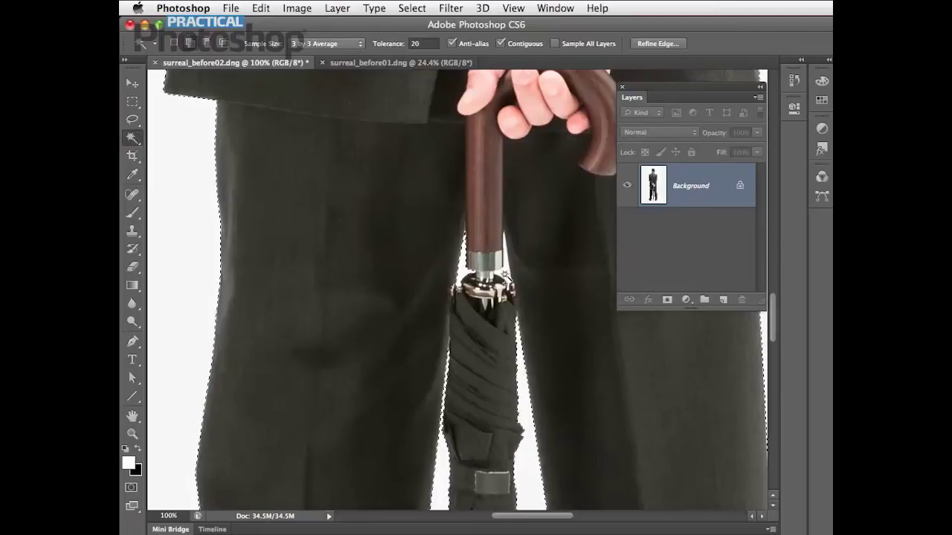
# Subtract the umbrella's metal tip from the background selection with the Quick Selection tool
pyautogui.scroll(-10, 508, 277)
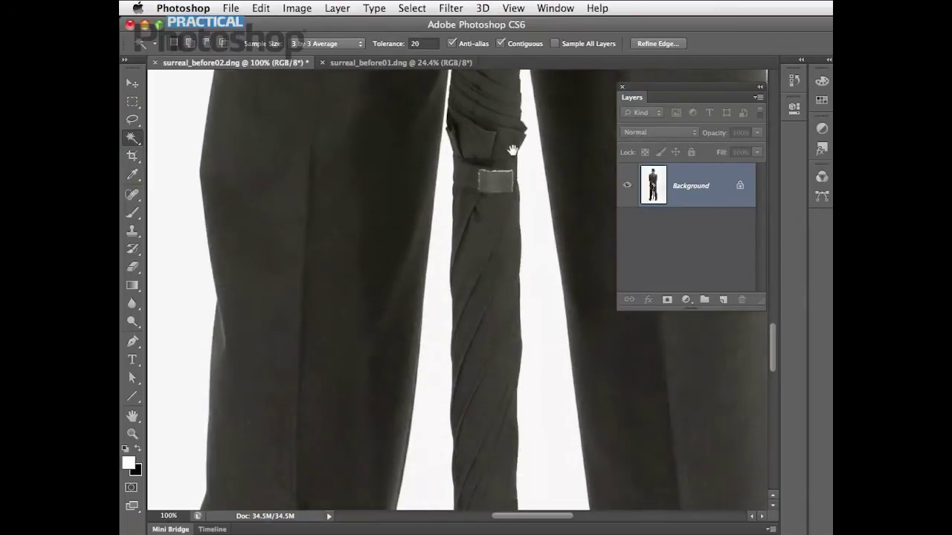
pyautogui.scroll(-8, 489, 184)
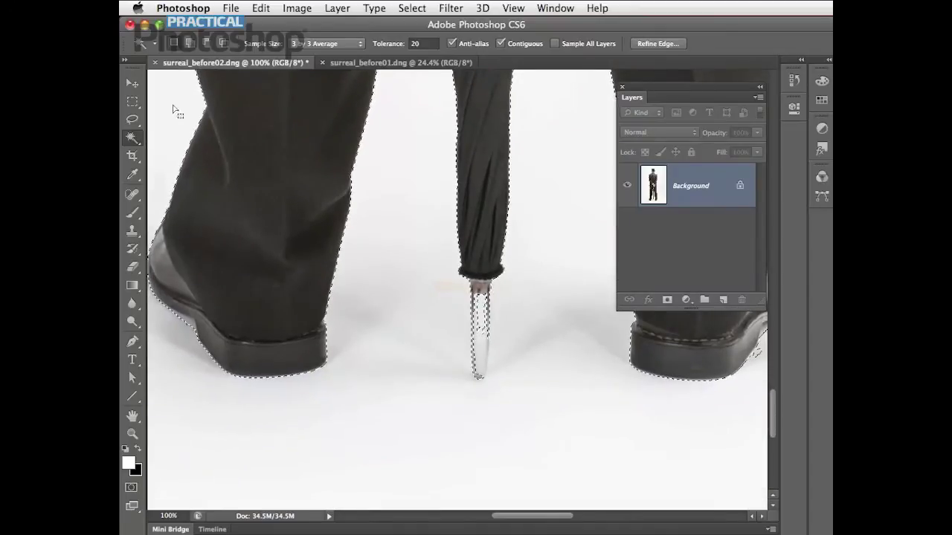
pyautogui.click(134, 138)
pyautogui.click(178, 134)
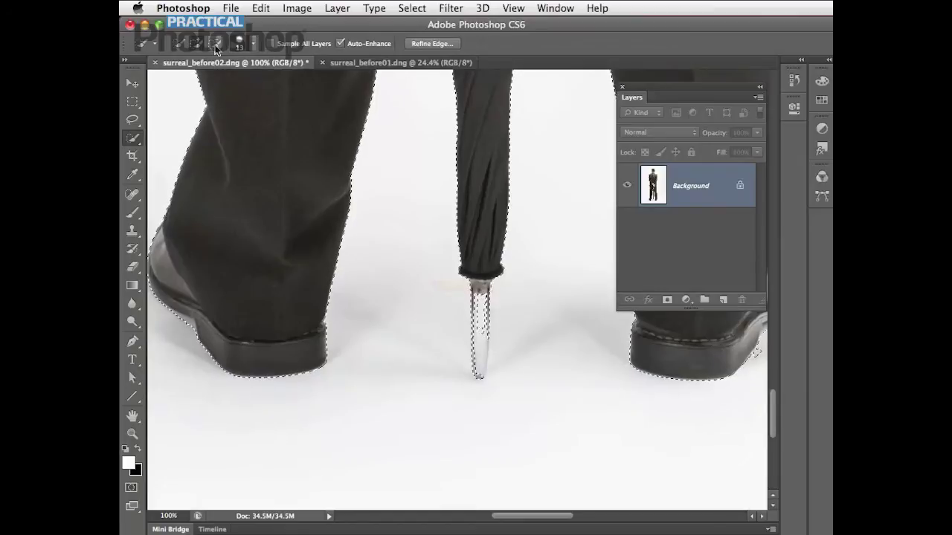
pyautogui.click(216, 44)
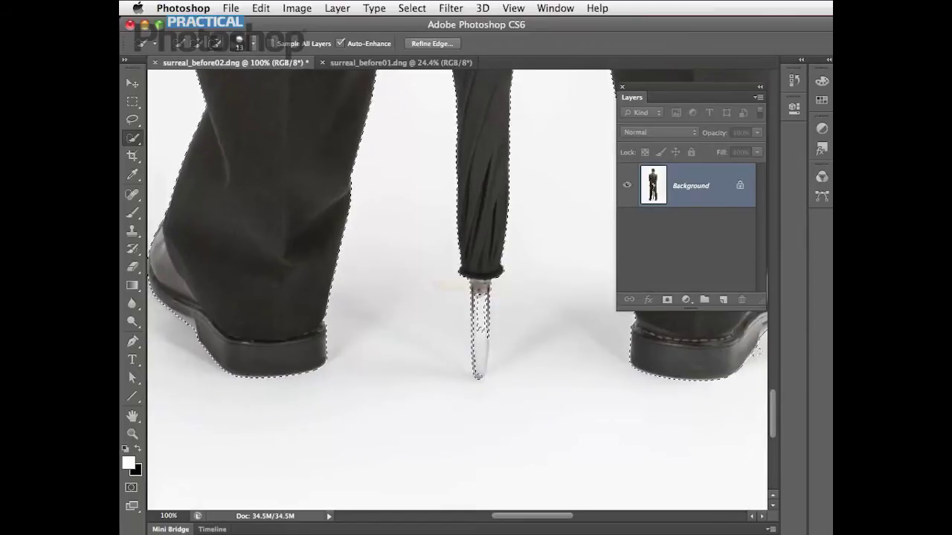
pyautogui.moveTo(480, 322); pyautogui.dragTo(478, 368)
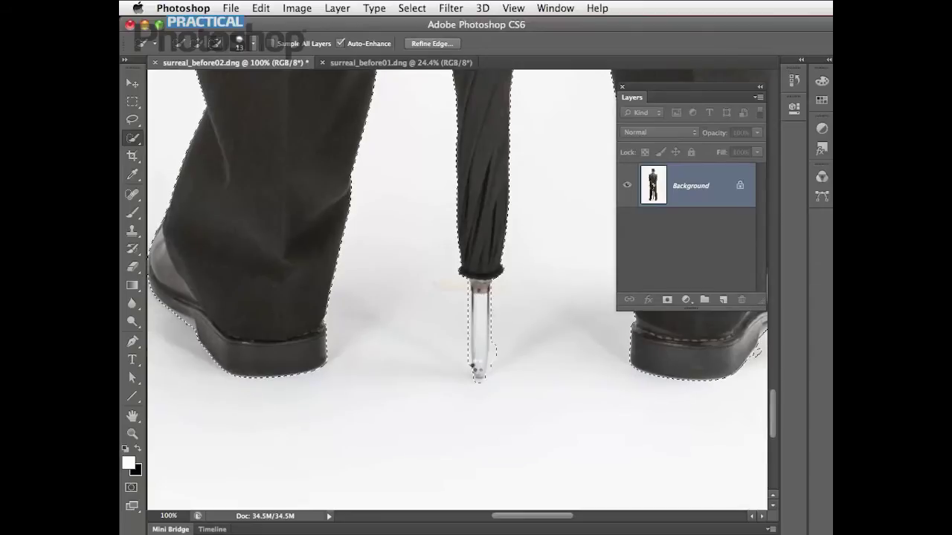
# Add the missed strip of floor beside the umbrella tip back to the background selection
pyautogui.moveTo(495, 365); pyautogui.dragTo(494, 344)
pyautogui.click(199, 43)
pyautogui.click(494, 348)
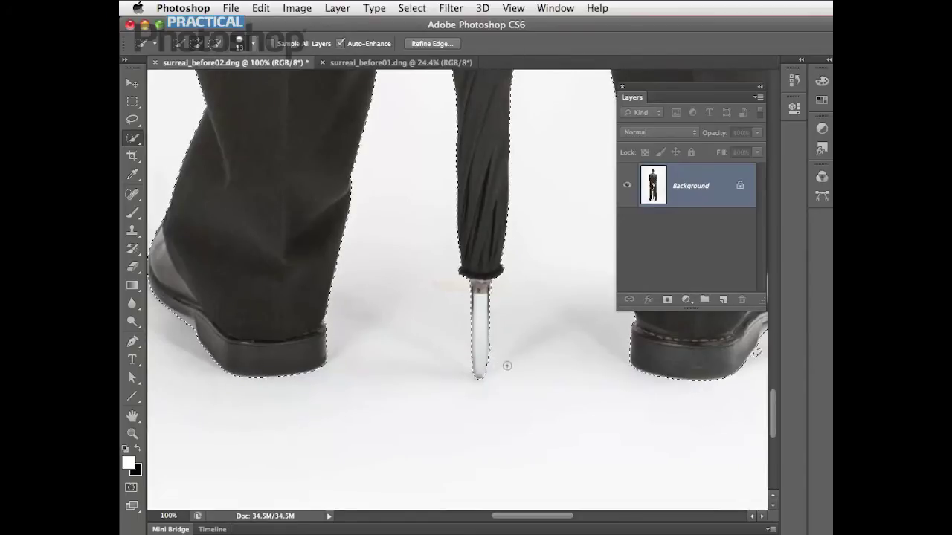
# Invert the selection so that the man is selected instead of the background
pyautogui.press('super+0')
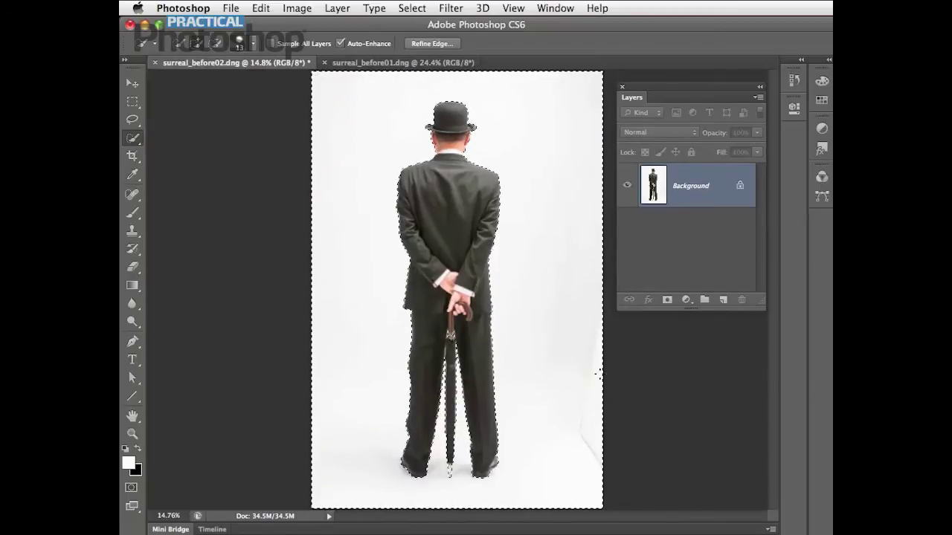
pyautogui.click(411, 9)
pyautogui.click(415, 61)
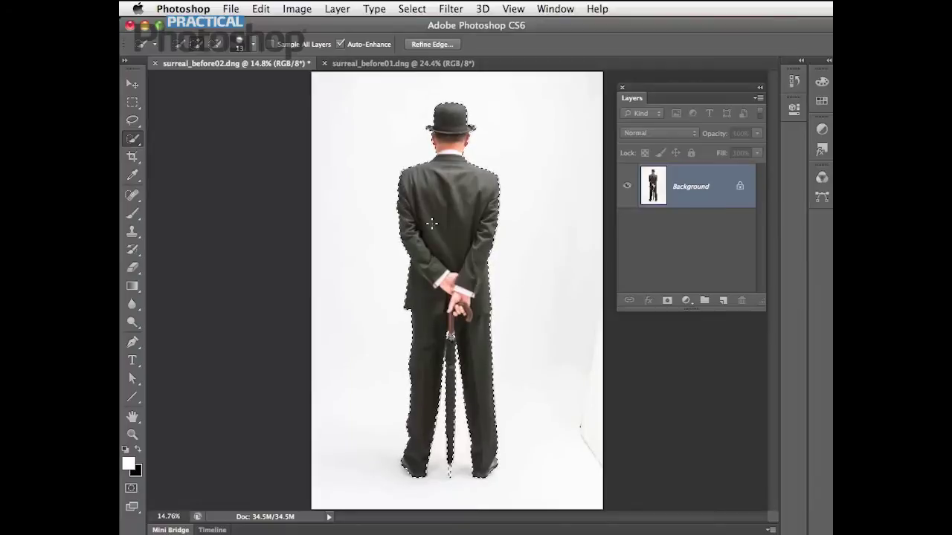
# Refine the edge of the man's selection with Smooth 15 and Feather 1 px, checking the jacket's hem up close
pyautogui.click(429, 46)
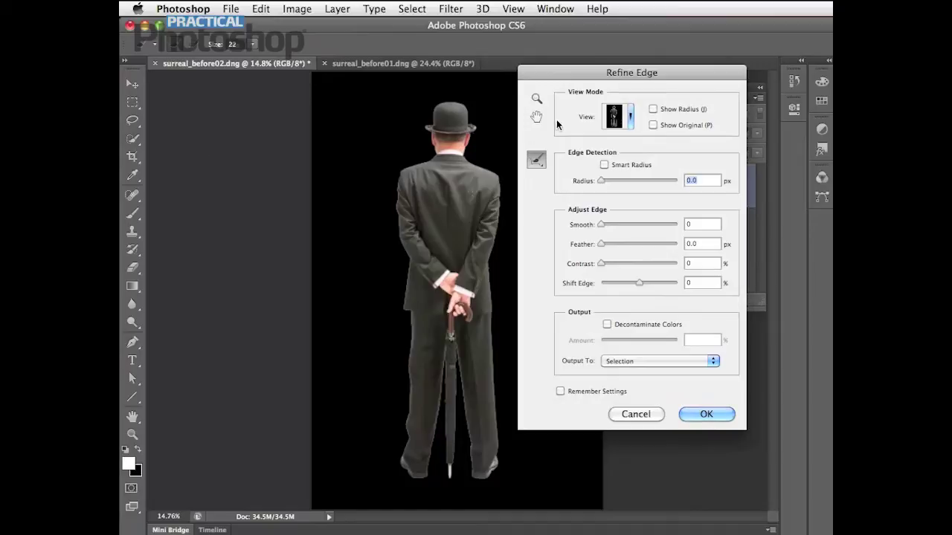
pyautogui.click(536, 98)
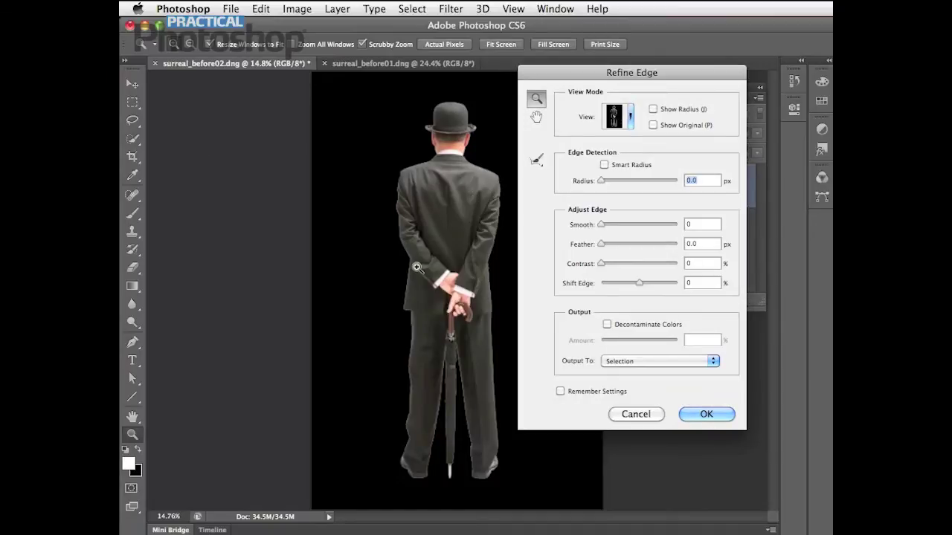
pyautogui.click(402, 296)
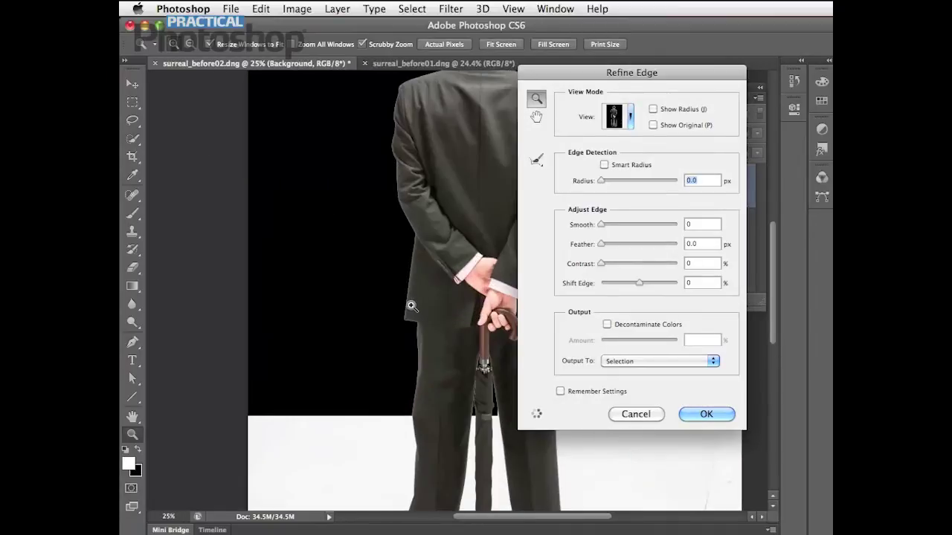
pyautogui.click(416, 301)
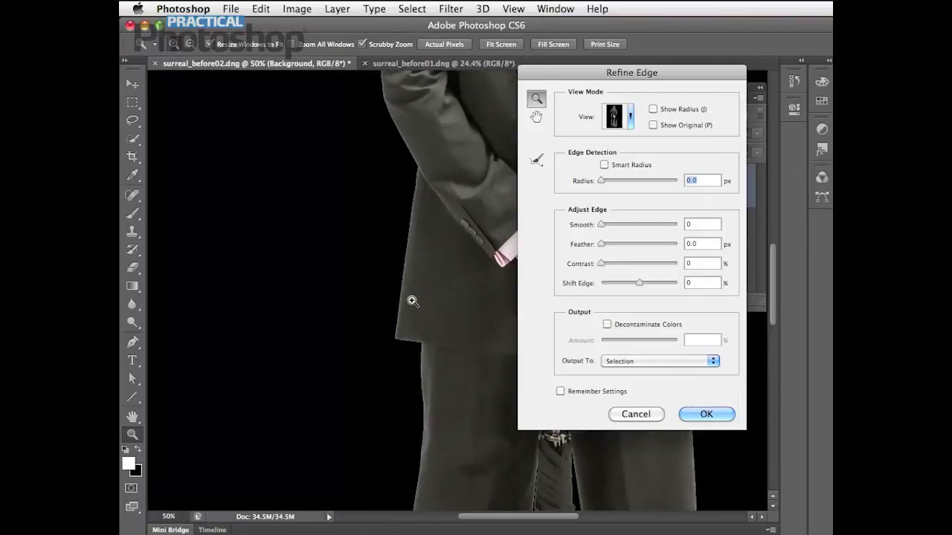
pyautogui.click(410, 299)
pyautogui.click(404, 318)
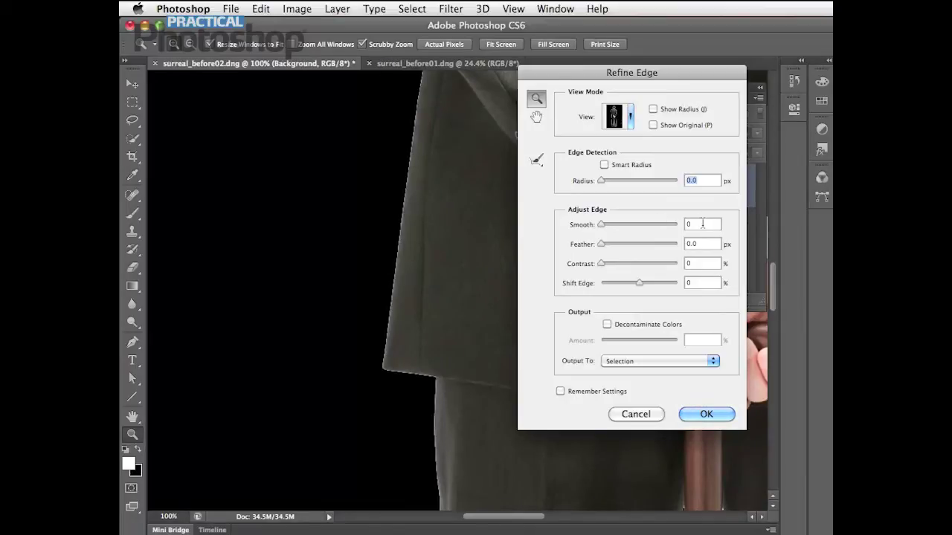
pyautogui.doubleClick(675, 225)
pyautogui.write('15')
pyautogui.press('Tab')
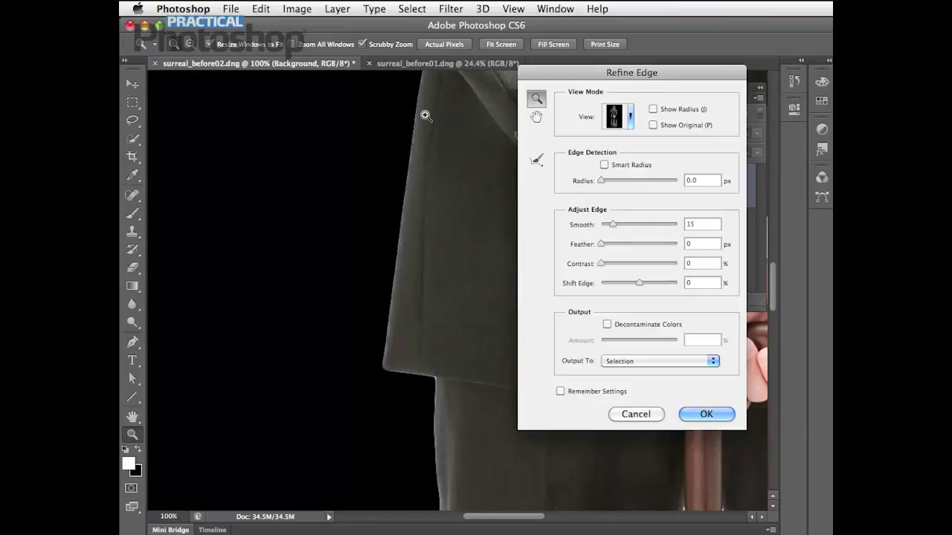
pyautogui.doubleClick(689, 244)
pyautogui.write('1')
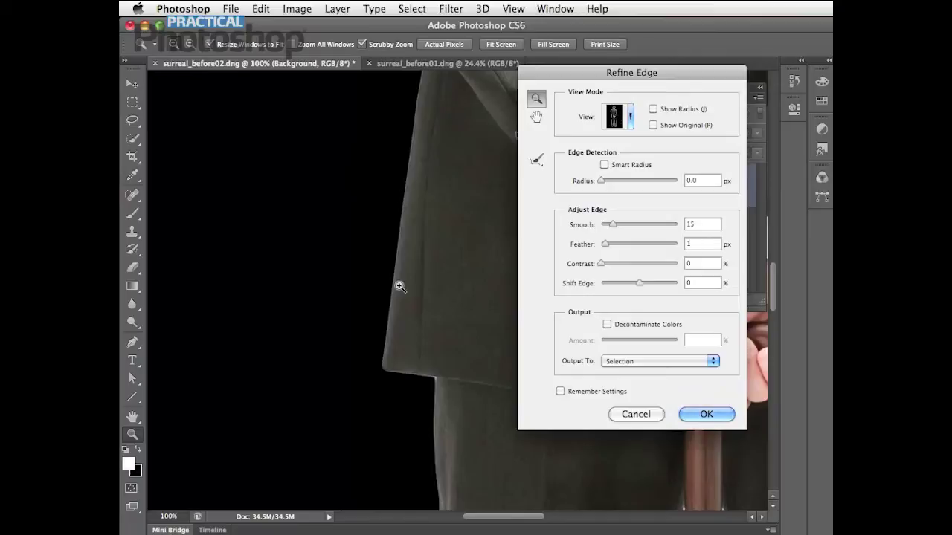
# Decontaminate the edge colours by 70%, set Shift Edge to -18%, and output the cut-out to a new layer with layer mask
pyautogui.click(607, 324)
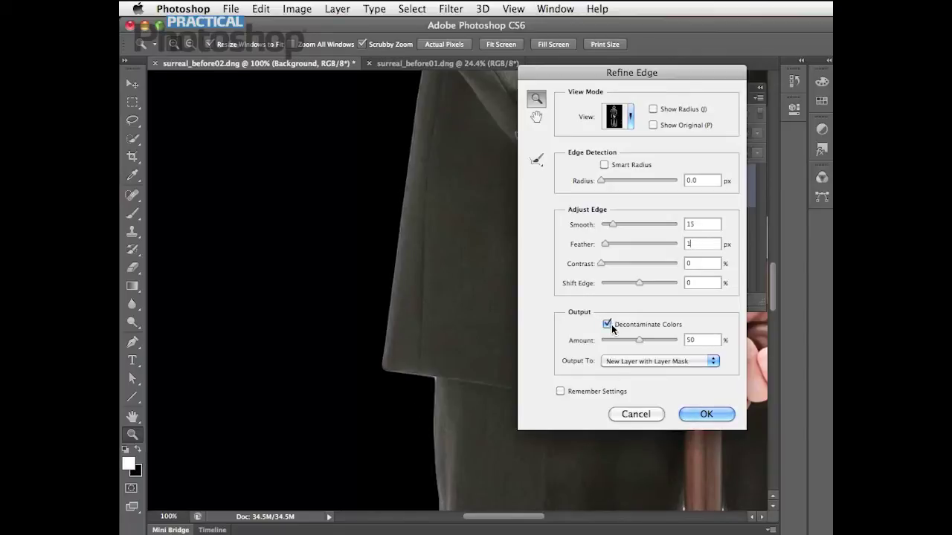
pyautogui.doubleClick(690, 339)
pyautogui.write('70')
pyautogui.moveTo(641, 283); pyautogui.dragTo(631, 284)
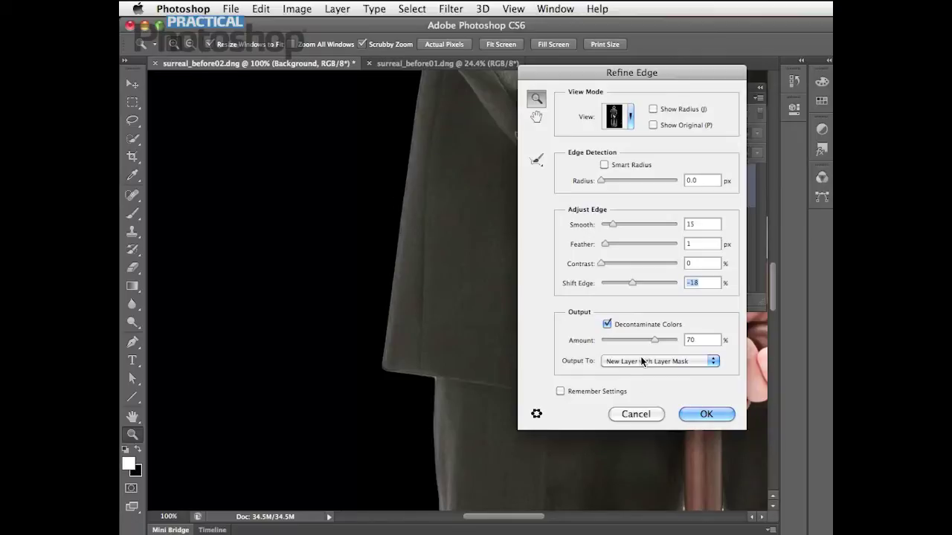
pyautogui.click(710, 415)
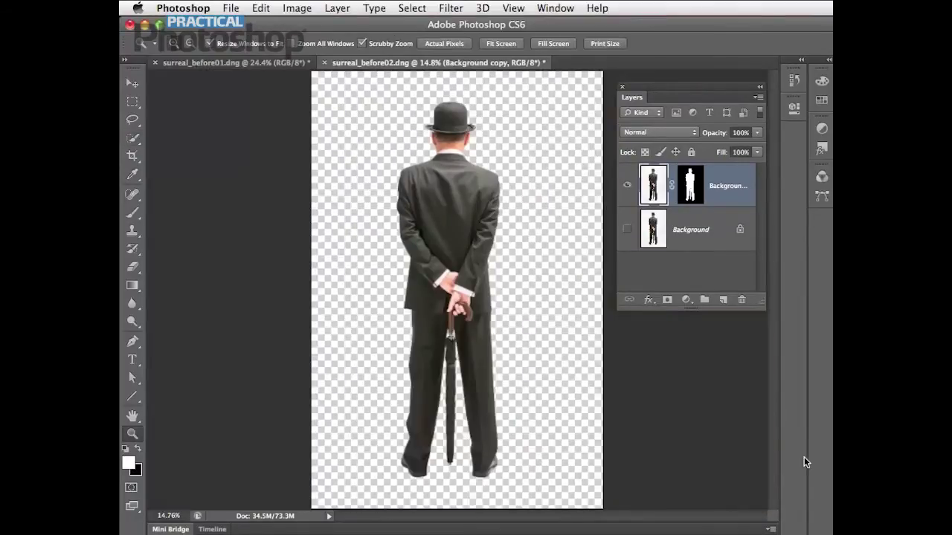
# Tile the two documents vertically and copy the man's masked cut-out layer into the seascape image
pyautogui.click(554, 7)
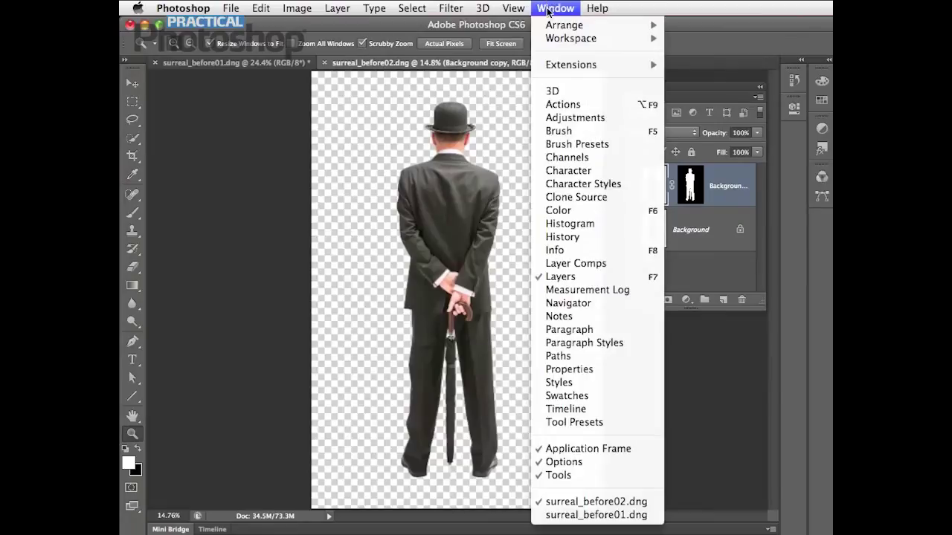
pyautogui.moveTo(631, 26)
pyautogui.click(686, 30)
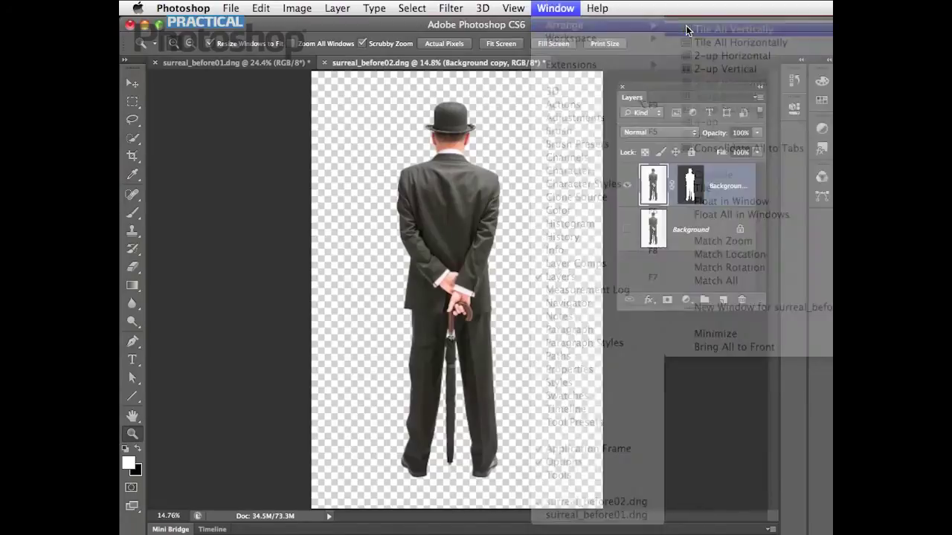
pyautogui.moveTo(646, 189); pyautogui.dragTo(308, 223)
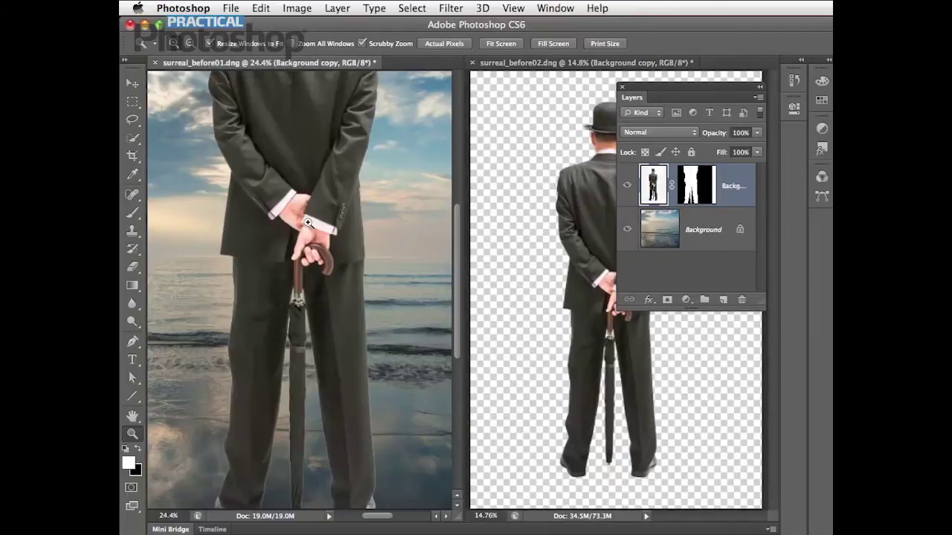
# Consolidate the tiled documents back into tabs with the seascape composite in front
pyautogui.click(548, 8)
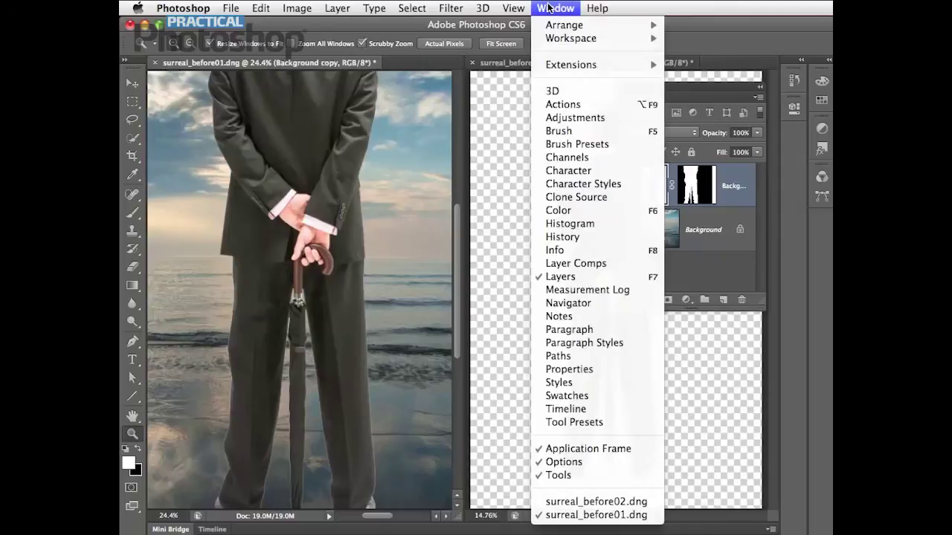
pyautogui.moveTo(554, 25)
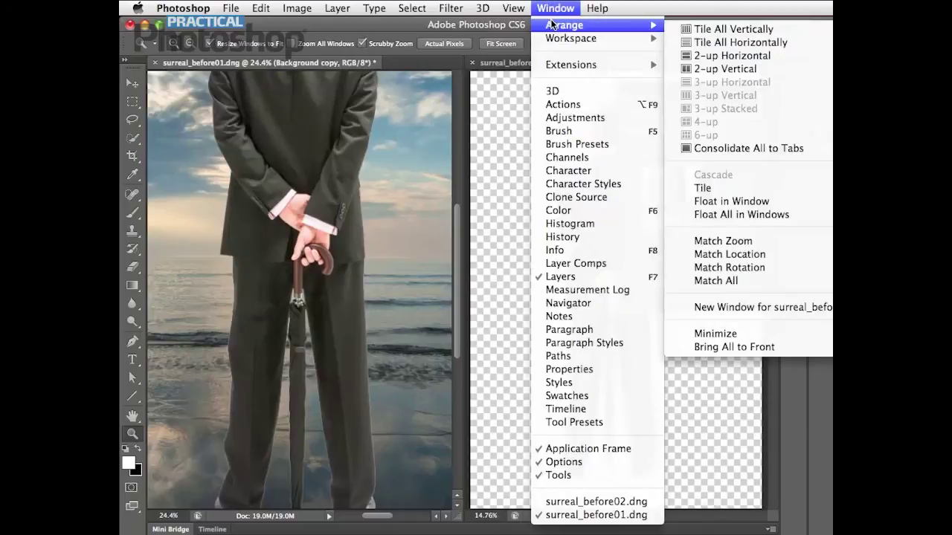
pyautogui.click(752, 146)
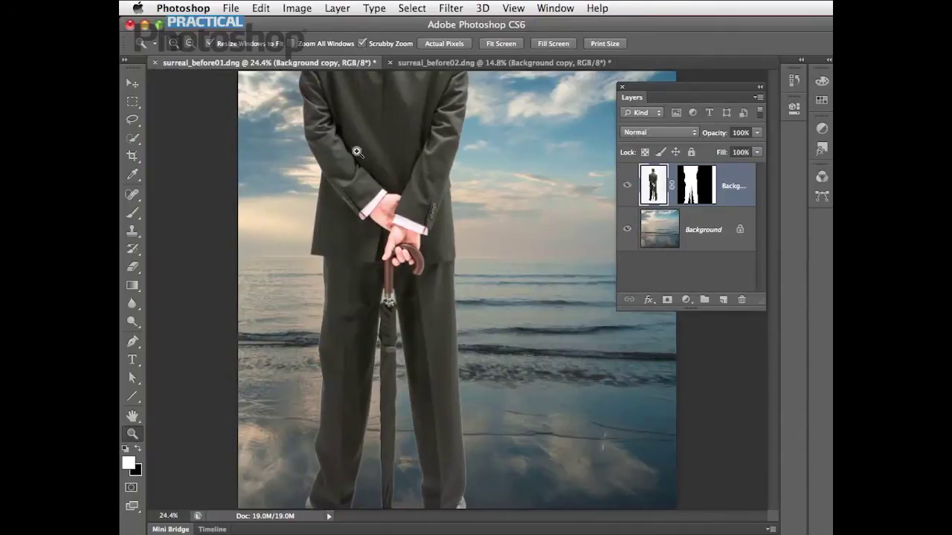
# Scale the man's layer to 50% in width and height, and place him near the seascape's centre with his feet in the foreground
pyautogui.keyDown('alt'); pyautogui.click(362, 161); pyautogui.keyUp('alt')
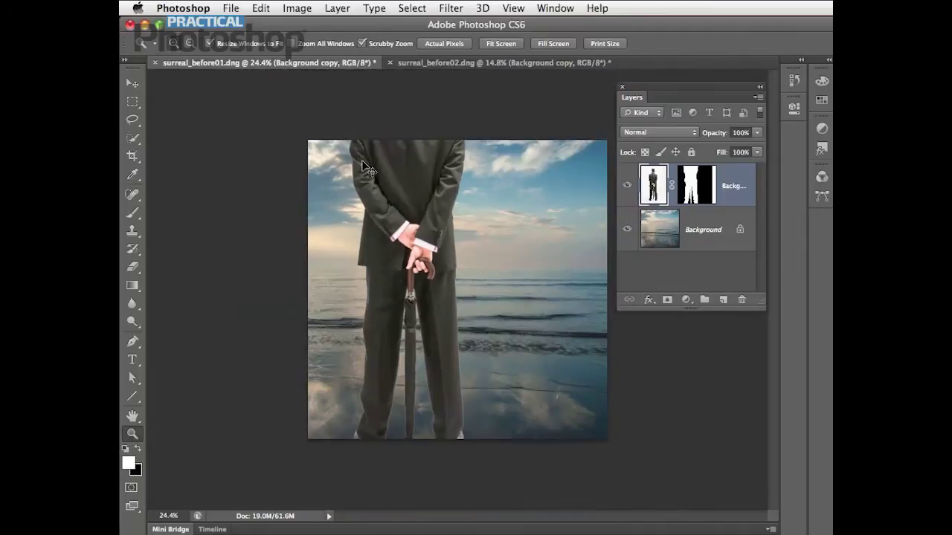
pyautogui.keyDown('alt'); pyautogui.click(363, 164); pyautogui.keyUp('alt')
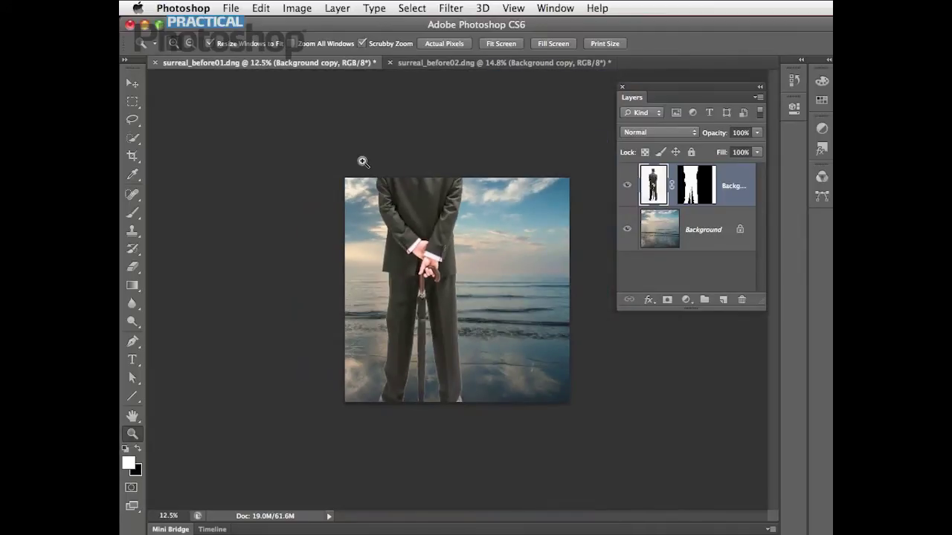
pyautogui.press('super+t')
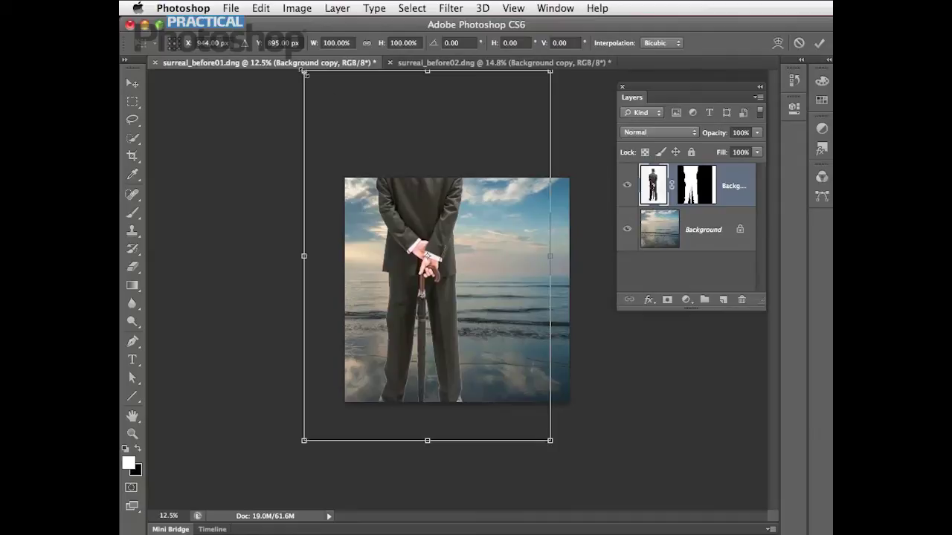
pyautogui.click(328, 43)
pyautogui.click(367, 43)
pyautogui.write('50%')
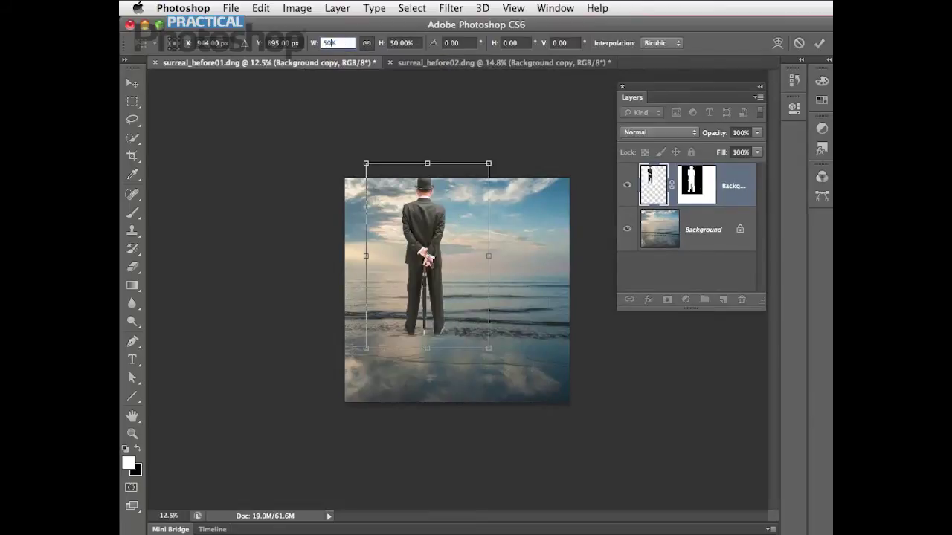
pyautogui.press('Return')
pyautogui.press('Return')
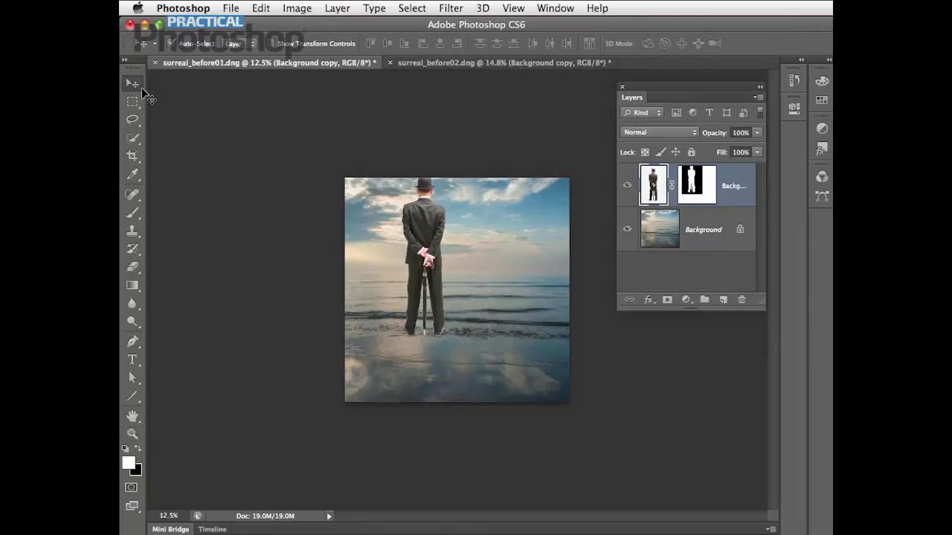
pyautogui.moveTo(426, 244); pyautogui.dragTo(463, 274)
pyautogui.moveTo(463, 274); pyautogui.dragTo(468, 289)
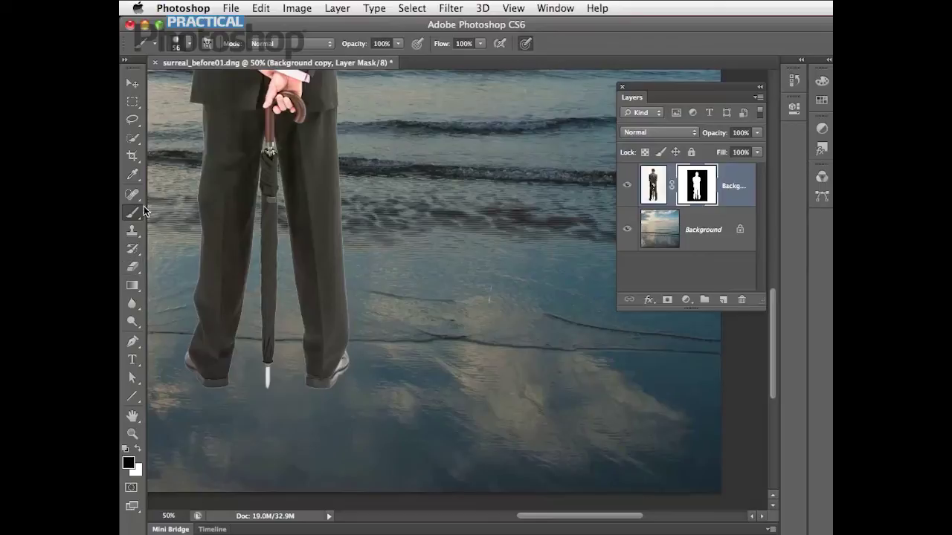
pyautogui.press('q')
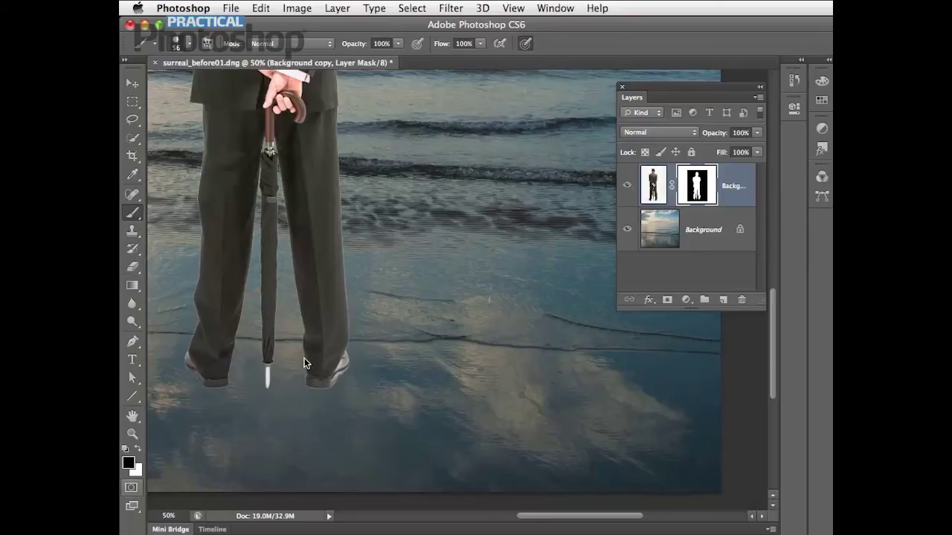
pyautogui.click(139, 448)
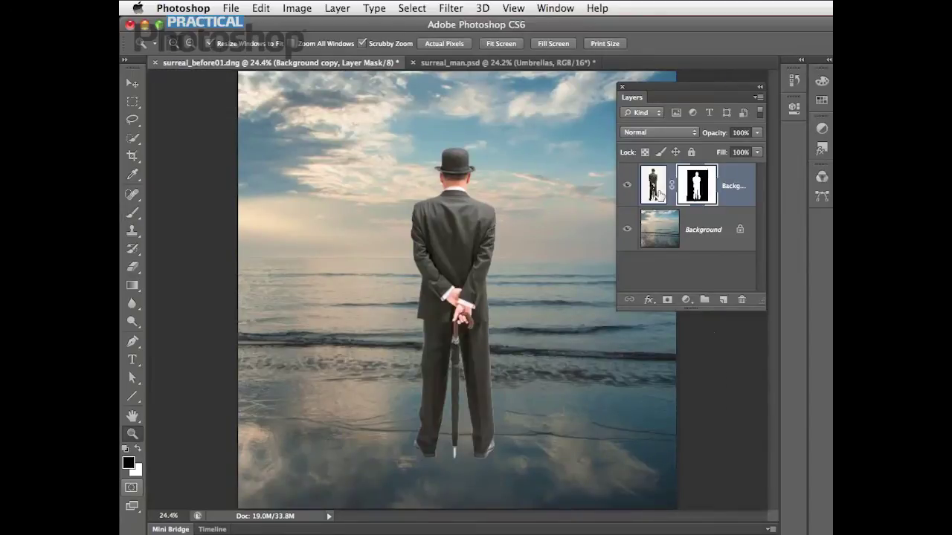
# Duplicate the man's masked layer and flip the copy vertically to form a reflection
pyautogui.click(654, 189)
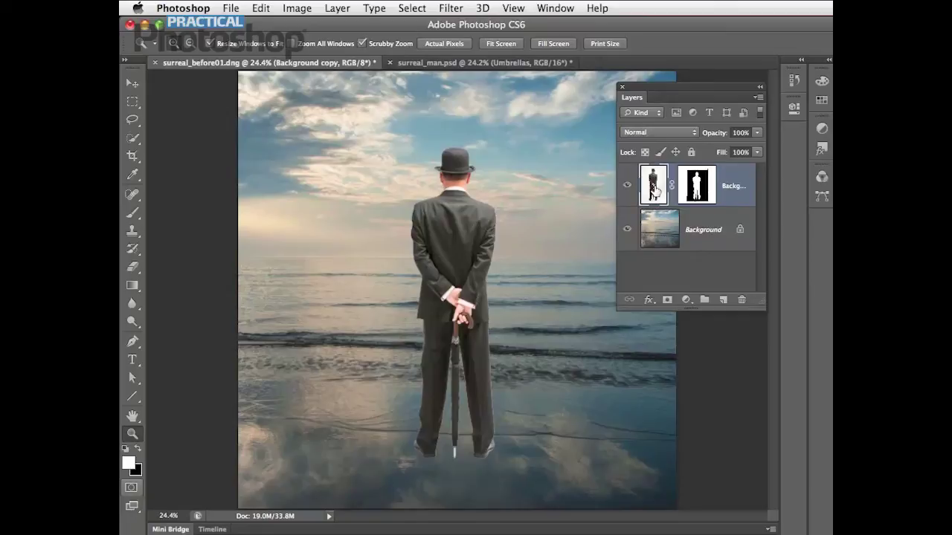
pyautogui.press('super+j')
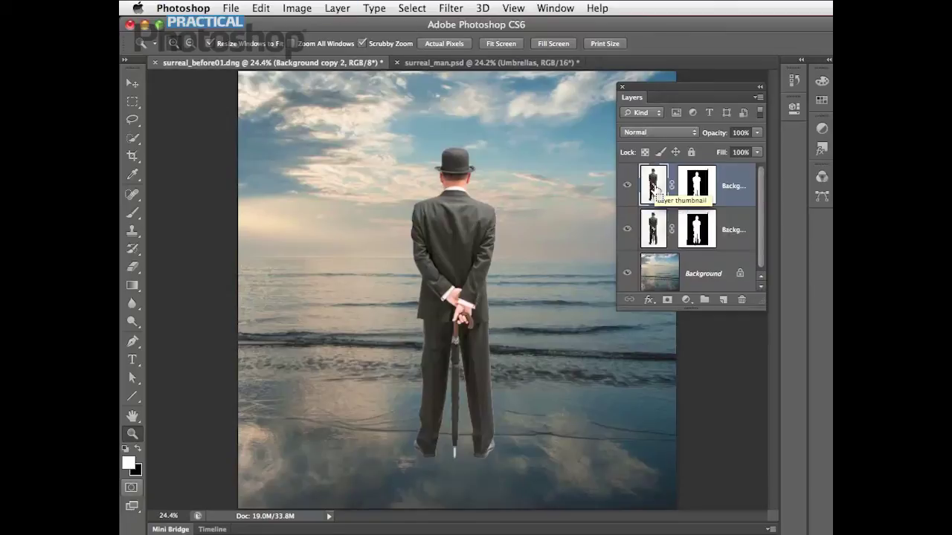
pyautogui.click(254, 8)
pyautogui.moveTo(290, 319)
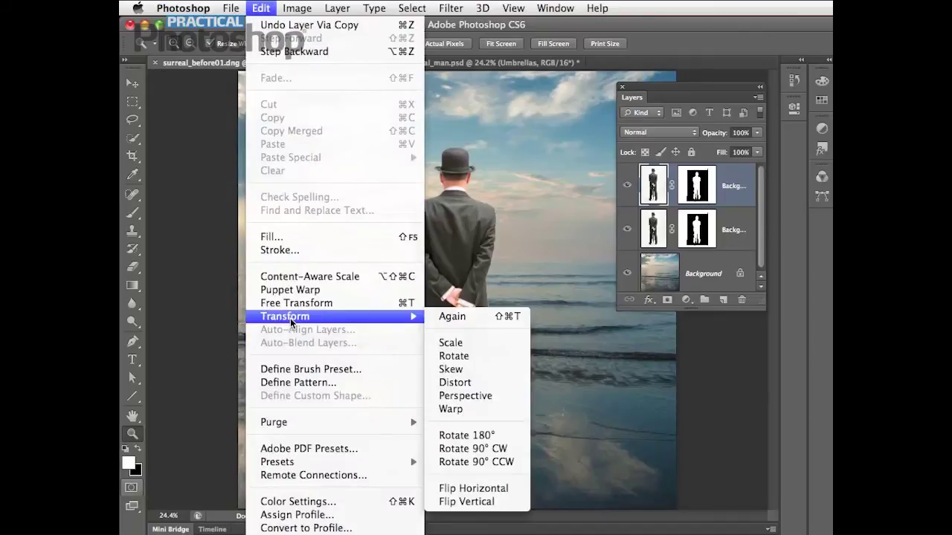
pyautogui.click(467, 501)
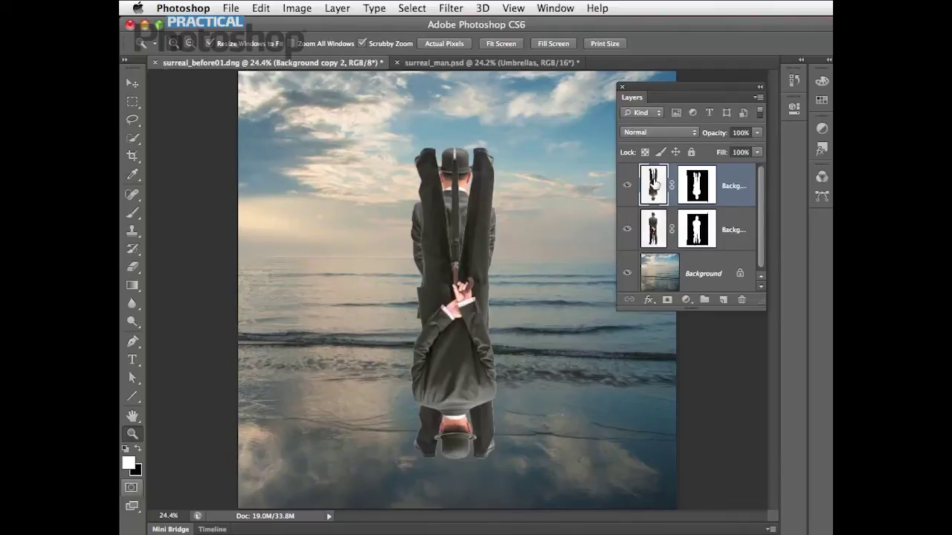
# Move the flipped copy beneath the man's layer and shift it straight down about 1771 px so both pairs of feet meet
pyautogui.moveTo(652, 186); pyautogui.dragTo(652, 242)
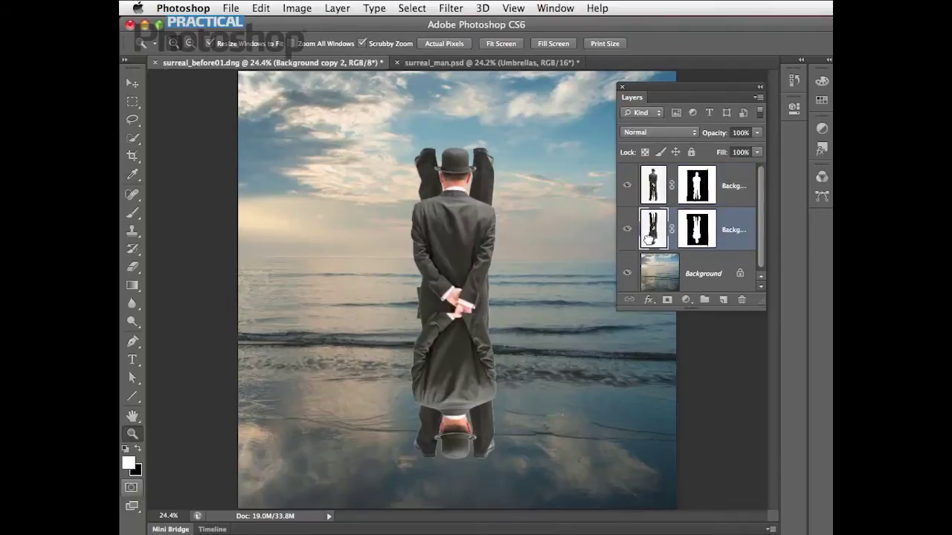
pyautogui.click(132, 83)
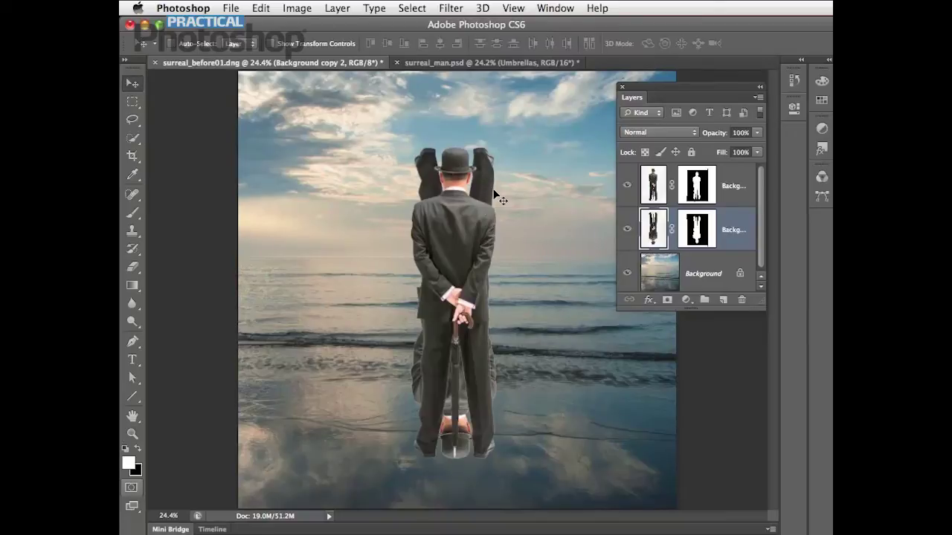
pyautogui.moveTo(487, 251); pyautogui.dragTo(488, 490)
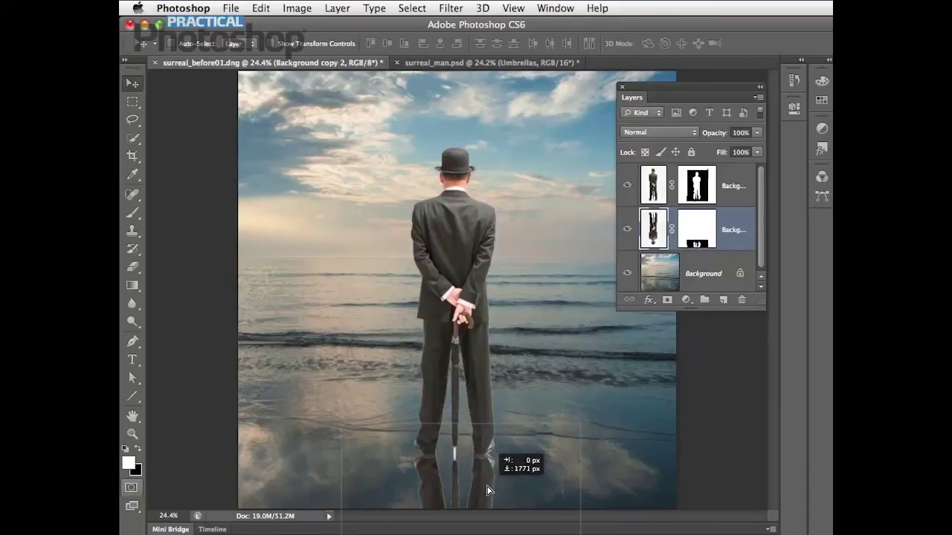
pyautogui.moveTo(488, 491); pyautogui.dragTo(488, 491)
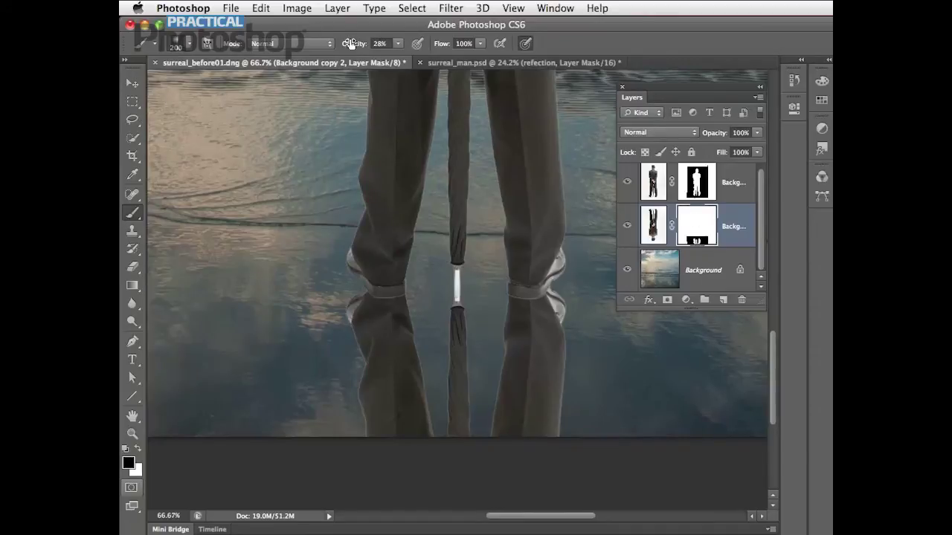
# Fade the reflected legs and umbrella by painting black at 28% opacity on the reflection's layer mask
pyautogui.moveTo(371, 344)
pyautogui.mouseDown()
pyautogui.moveTo(360, 319)
pyautogui.moveTo(421, 313)
pyautogui.mouseUp()
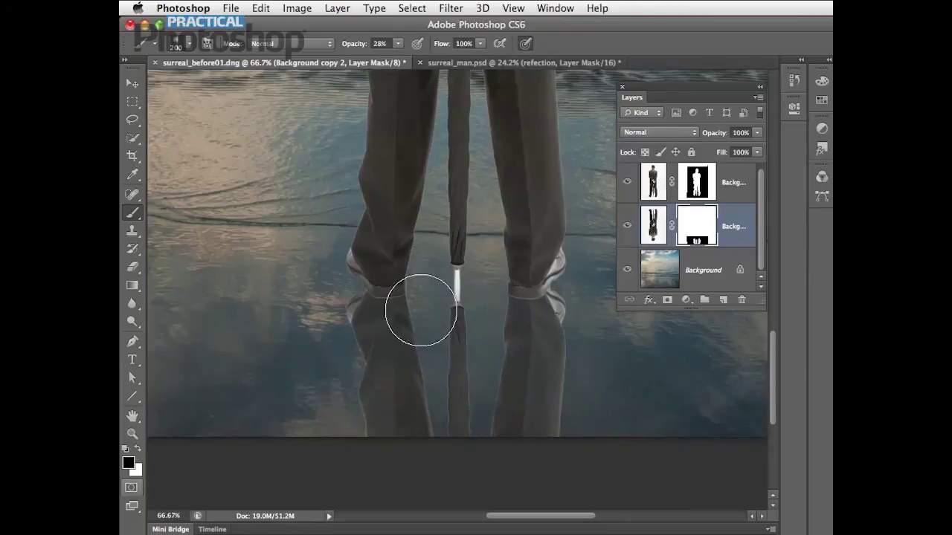
pyautogui.moveTo(367, 431); pyautogui.dragTo(490, 427)
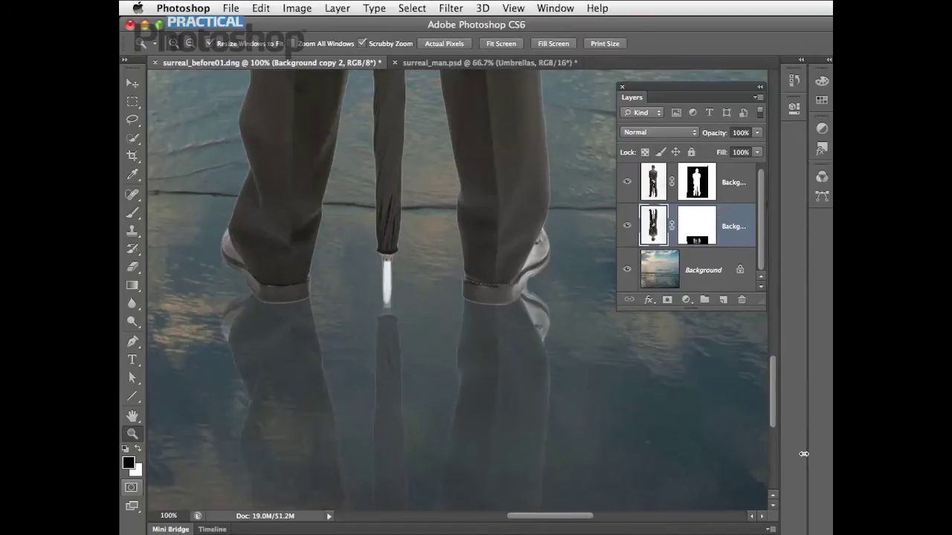
# Add a new layer above the reflection and paint soft black shadows around both shoes with the brush at 28% opacity
pyautogui.click(724, 300)
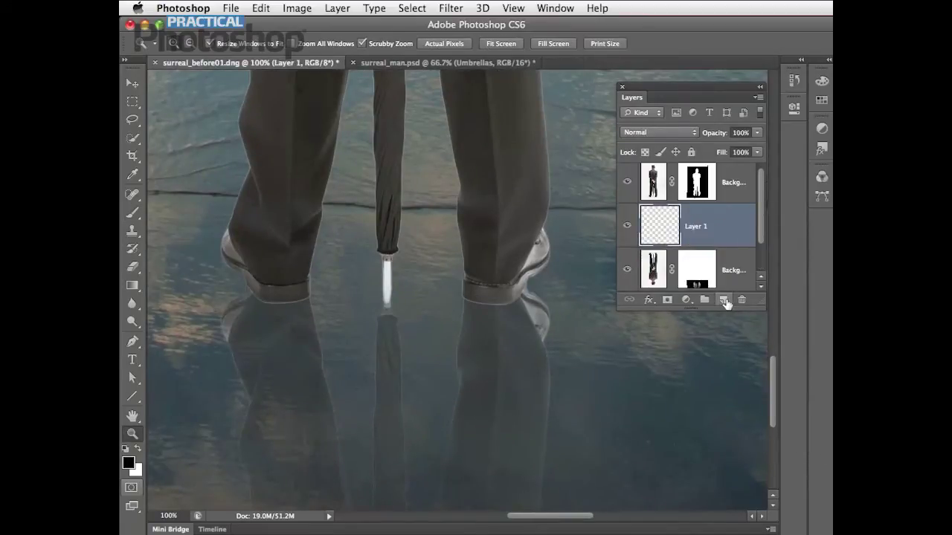
pyautogui.click(132, 213)
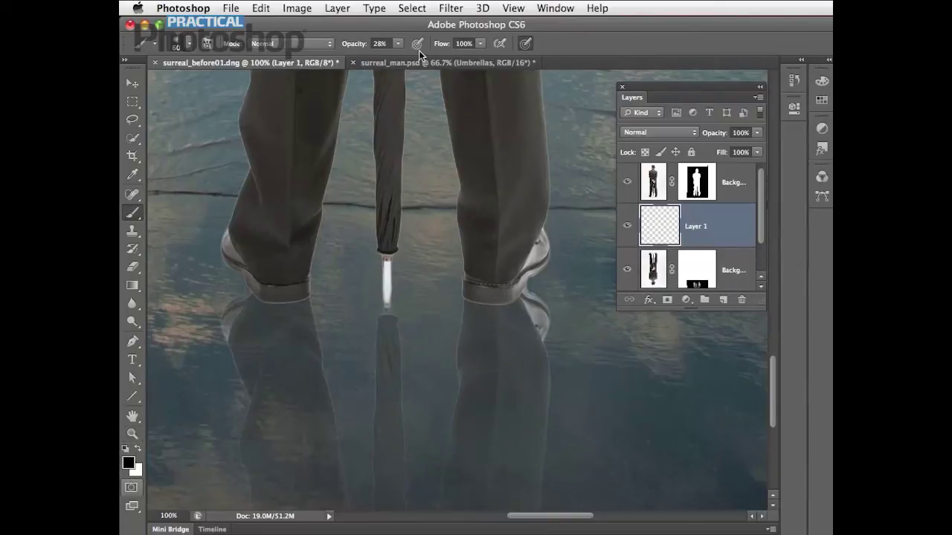
pyautogui.write('28')
pyautogui.moveTo(540, 274)
pyautogui.mouseDown()
pyautogui.moveTo(516, 293)
pyautogui.moveTo(482, 301)
pyautogui.moveTo(509, 310)
pyautogui.moveTo(538, 279)
pyautogui.moveTo(527, 312)
pyautogui.moveTo(486, 328)
pyautogui.mouseUp()
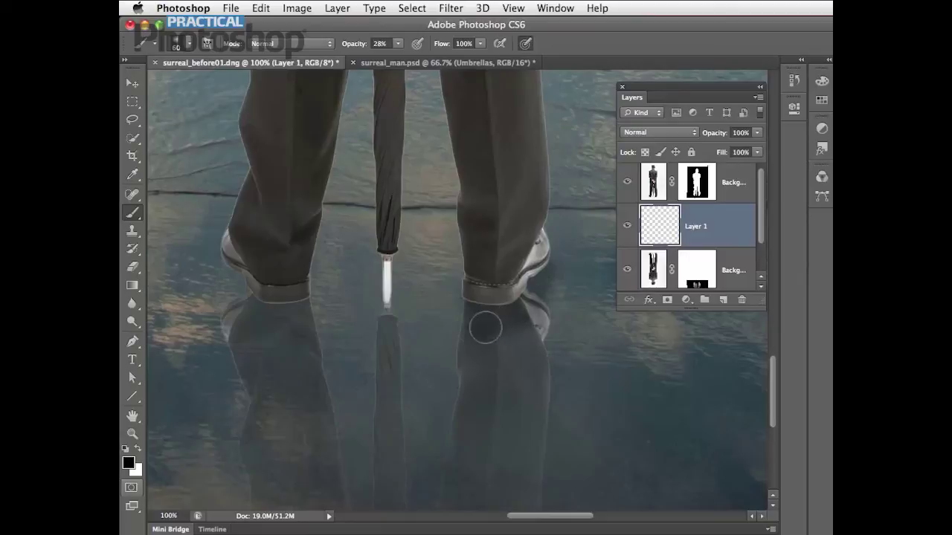
pyautogui.moveTo(272, 290)
pyautogui.mouseDown()
pyautogui.moveTo(229, 269)
pyautogui.moveTo(238, 297)
pyautogui.moveTo(296, 305)
pyautogui.moveTo(278, 308)
pyautogui.moveTo(266, 285)
pyautogui.moveTo(237, 274)
pyautogui.mouseUp()
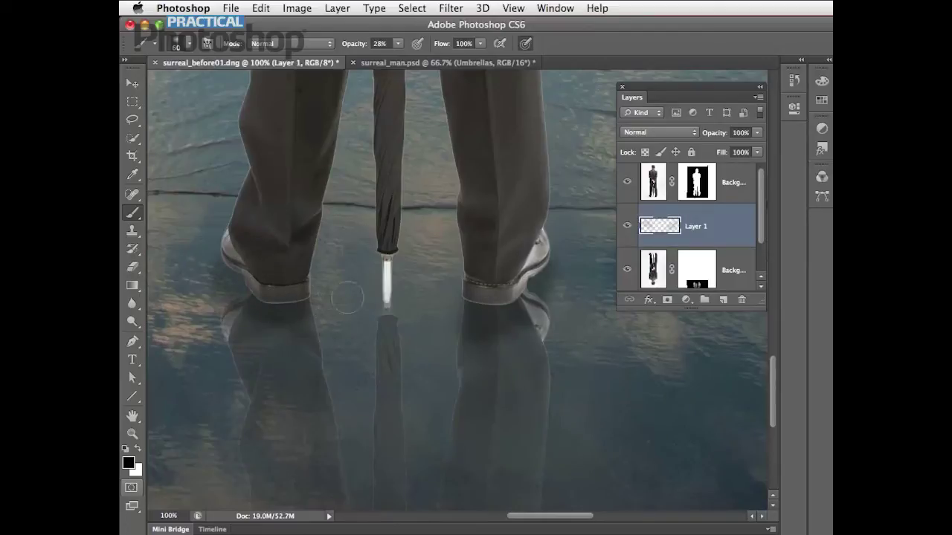
pyautogui.press('z')
pyautogui.rightClick(412, 293)
pyautogui.click(424, 295)
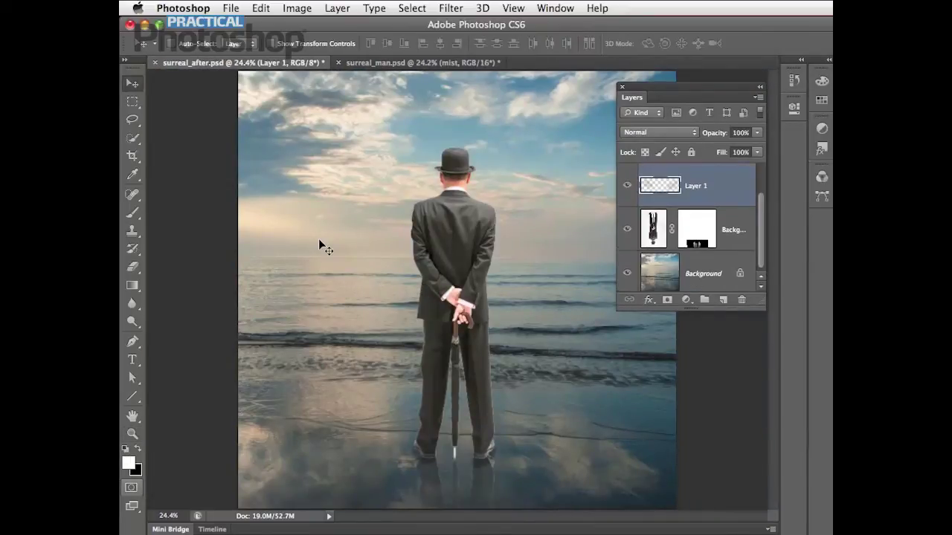
# Add a new layer and draw a white Foreground to Transparent reflected gradient from the horizon down to the man's feet
pyautogui.click(723, 300)
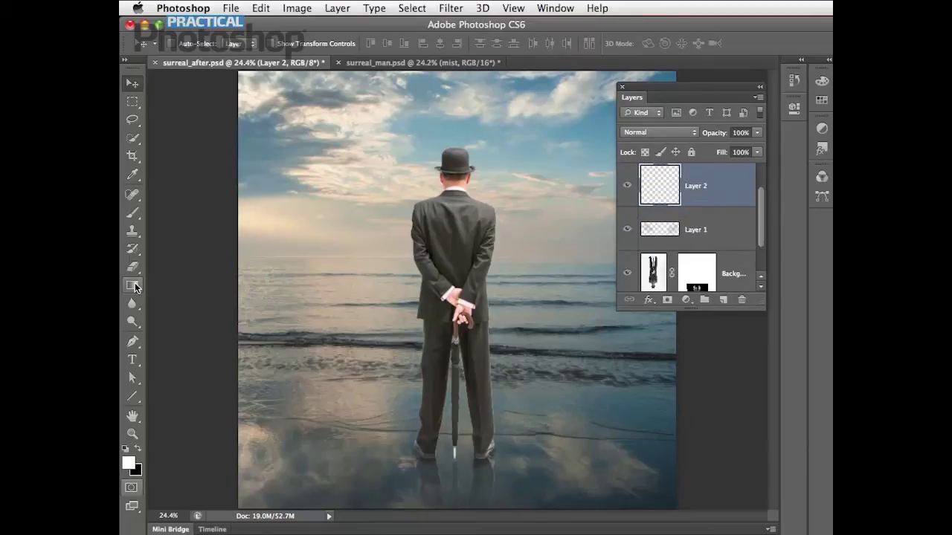
pyautogui.click(133, 286)
pyautogui.click(180, 47)
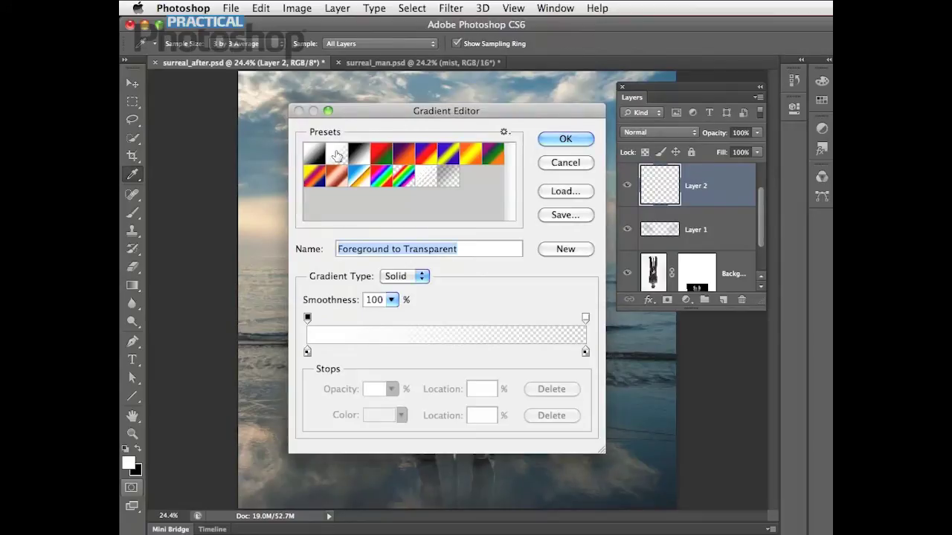
pyautogui.click(563, 138)
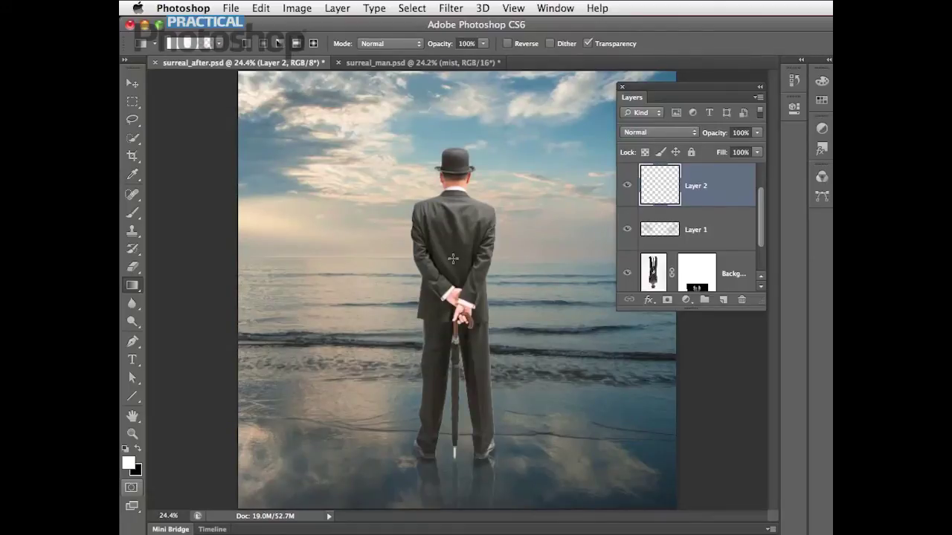
pyautogui.moveTo(453, 261); pyautogui.dragTo(450, 444)
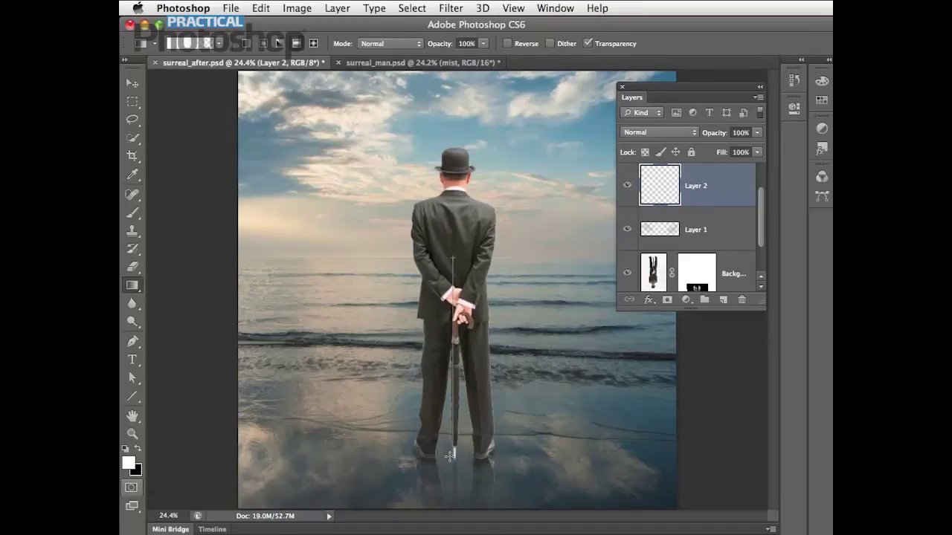
pyautogui.moveTo(451, 452); pyautogui.dragTo(449, 454)
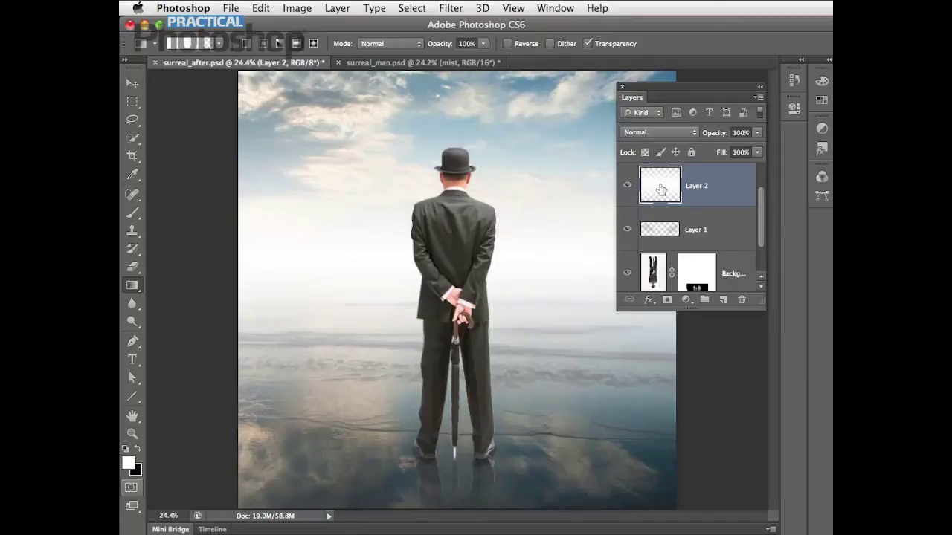
# Move the white gradient mist layer directly above the Background and set its opacity to 89%
pyautogui.moveTo(665, 185); pyautogui.dragTo(659, 247)
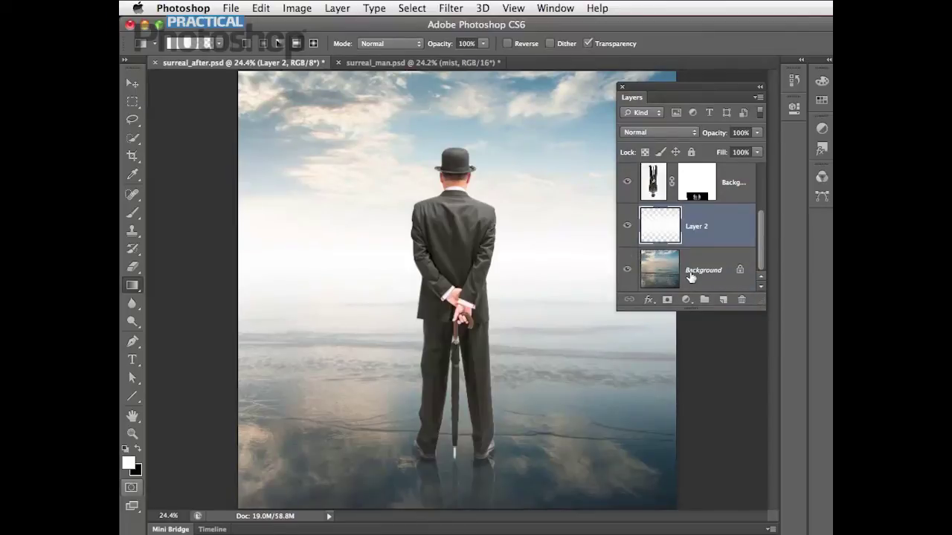
pyautogui.moveTo(711, 135); pyautogui.dragTo(703, 136)
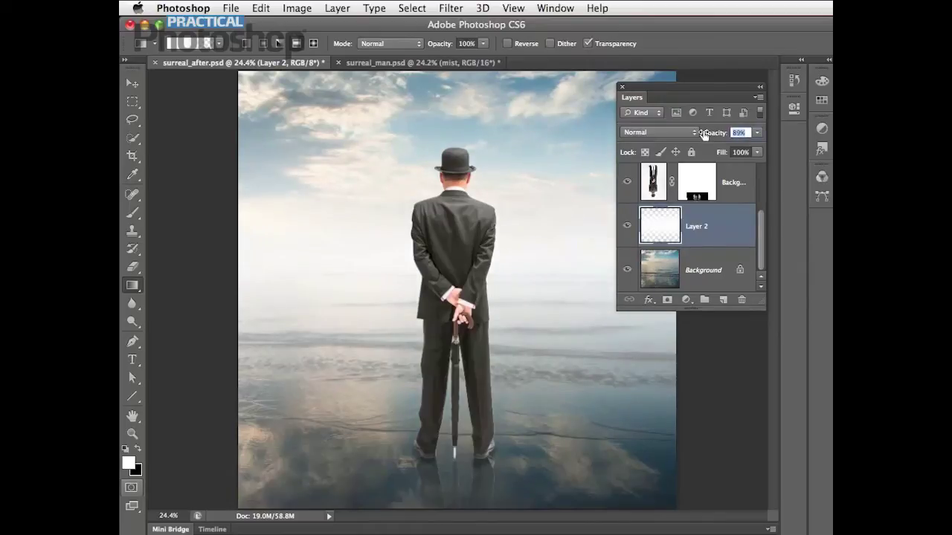
pyautogui.moveTo(703, 134); pyautogui.dragTo(704, 133)
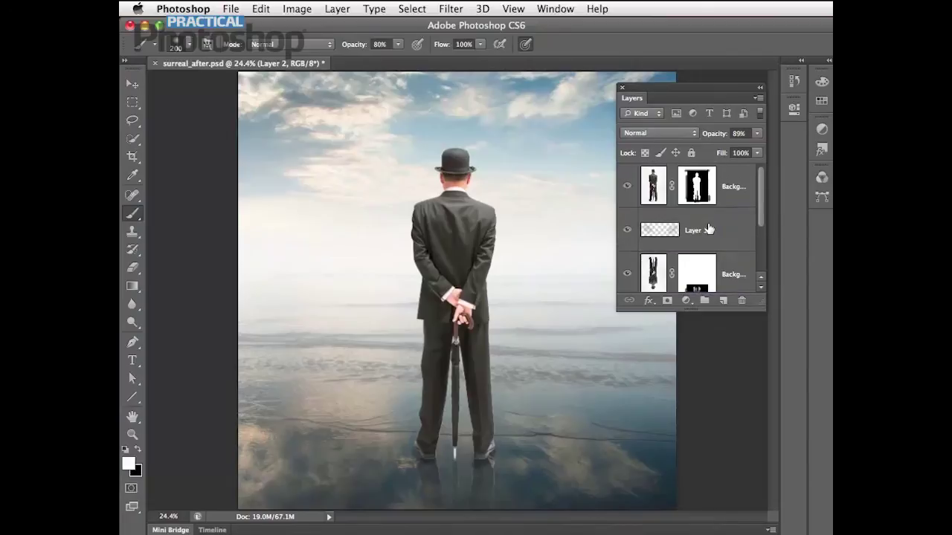
# Add a Black & White adjustment above the man's layer with Blues at -84 and Cyans at -24
pyautogui.click(657, 184)
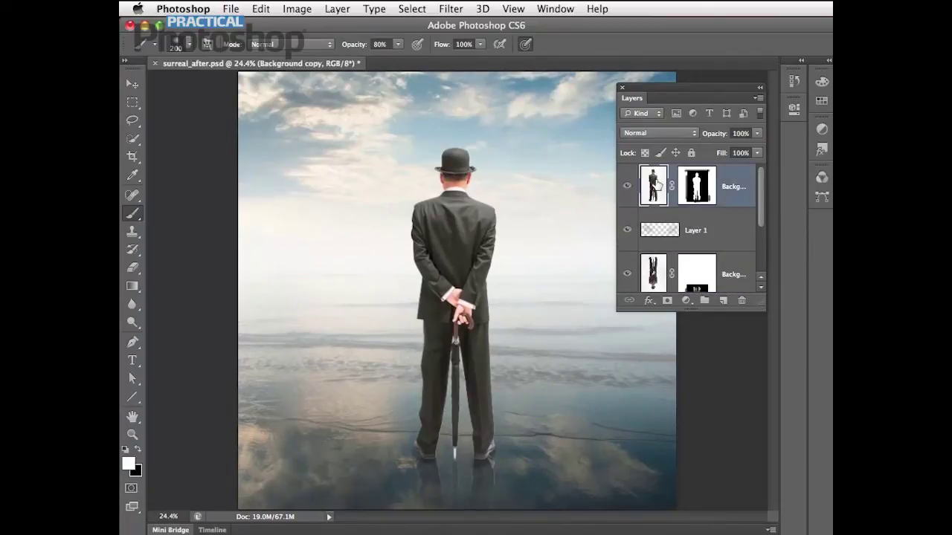
pyautogui.click(686, 301)
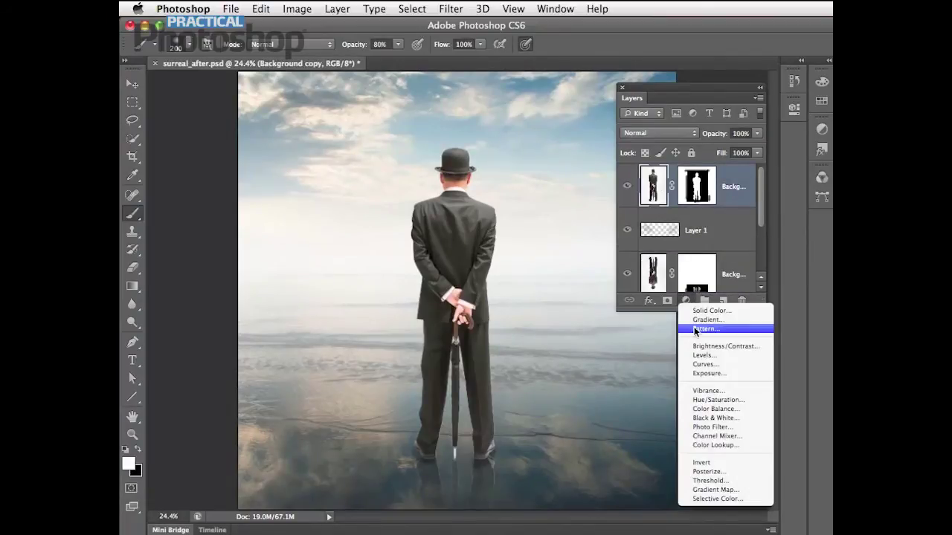
pyautogui.click(714, 418)
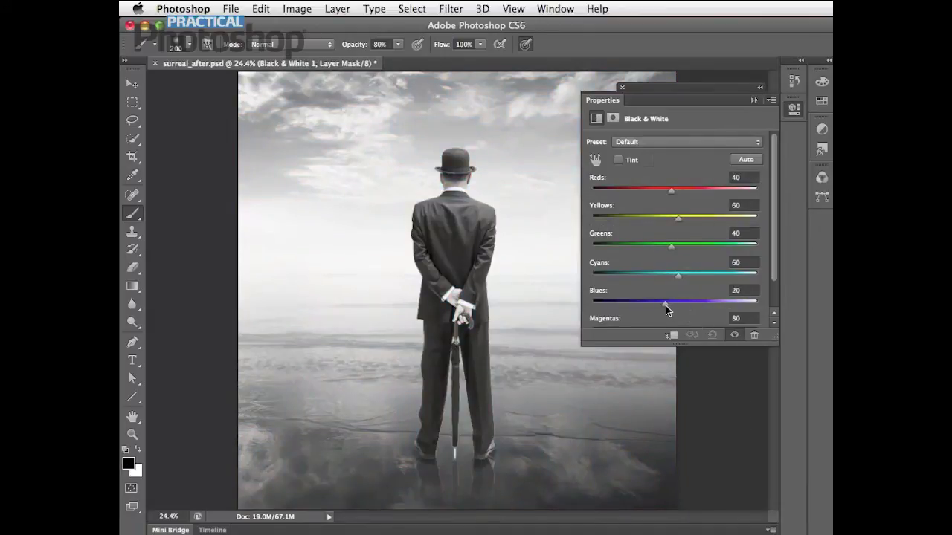
pyautogui.moveTo(664, 303); pyautogui.dragTo(629, 304)
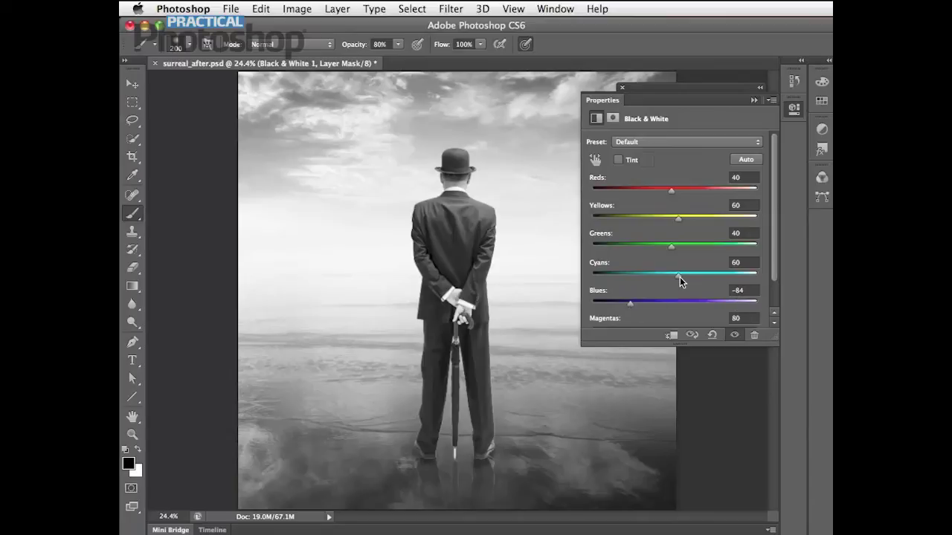
pyautogui.moveTo(677, 276); pyautogui.dragTo(654, 276)
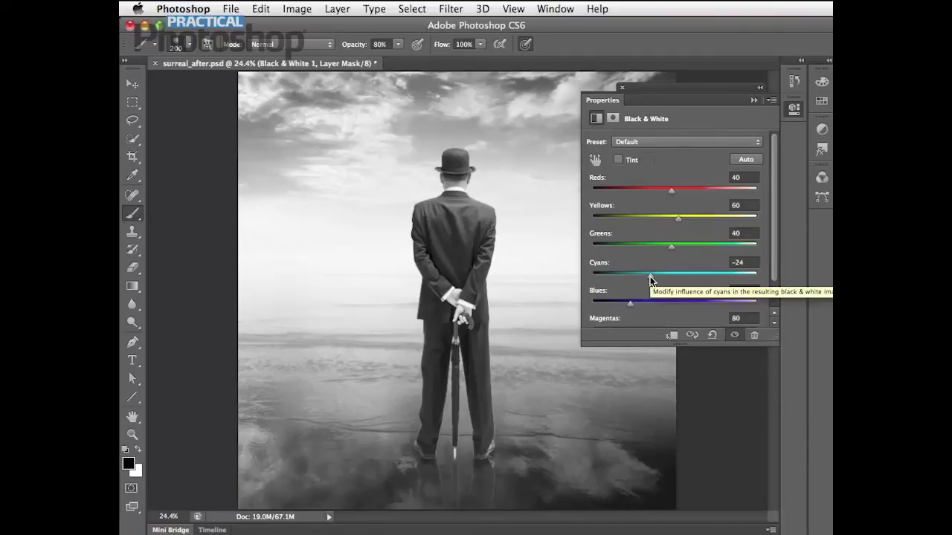
pyautogui.click(751, 99)
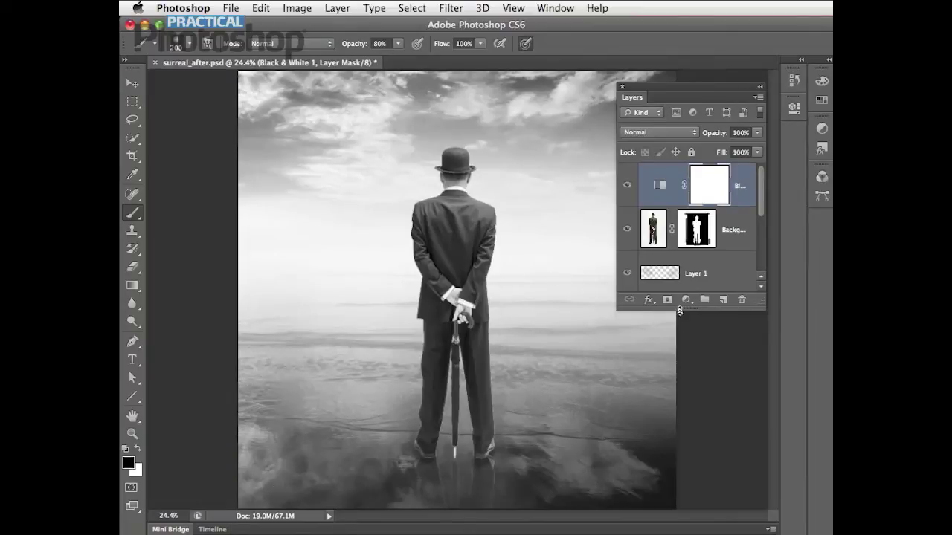
# Add a new layer above the Black & White adjustment and fill it with 50% Gray at 100% opacity
pyautogui.click(721, 299)
pyautogui.press('x')
pyautogui.click(263, 8)
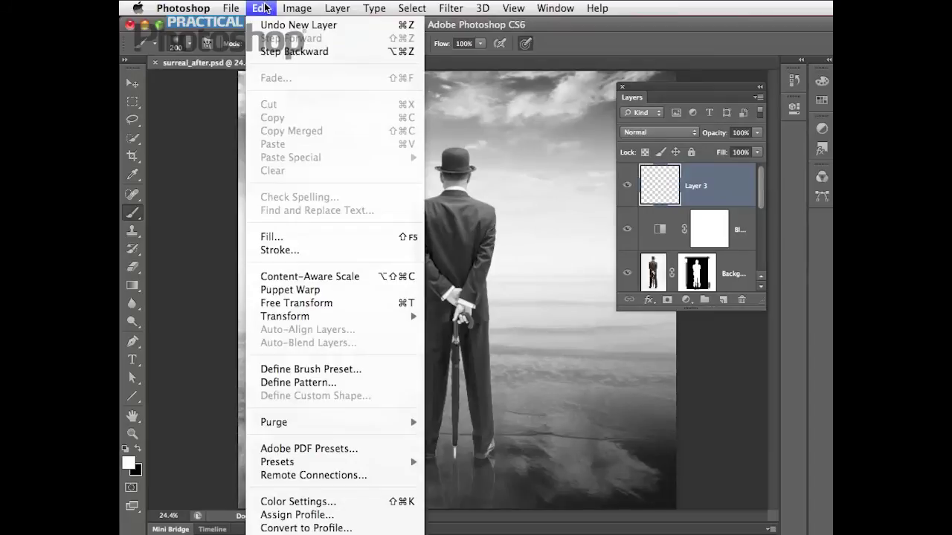
pyautogui.click(271, 237)
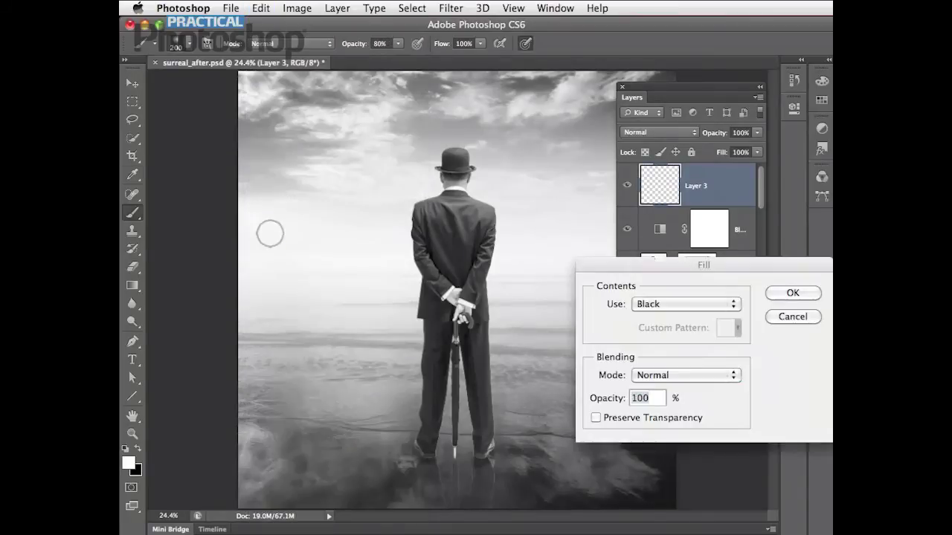
pyautogui.click(645, 305)
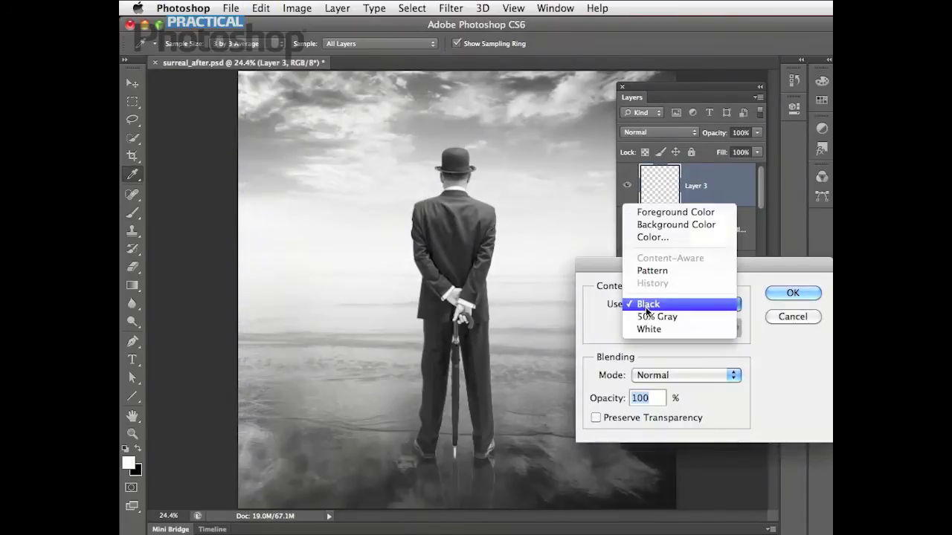
pyautogui.click(655, 317)
pyautogui.click(780, 292)
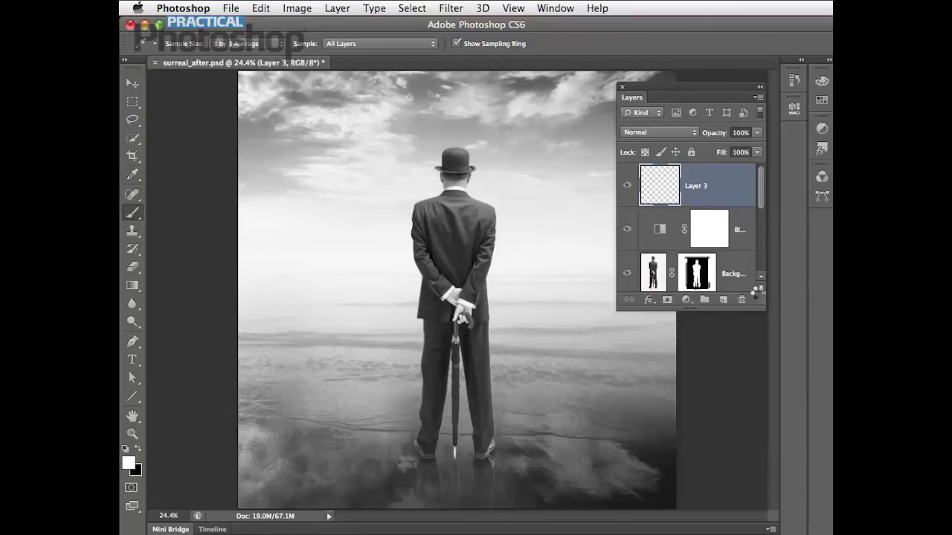
# Change the 50% gray layer's blend mode to Overlay
pyautogui.press('b')
pyautogui.click(655, 133)
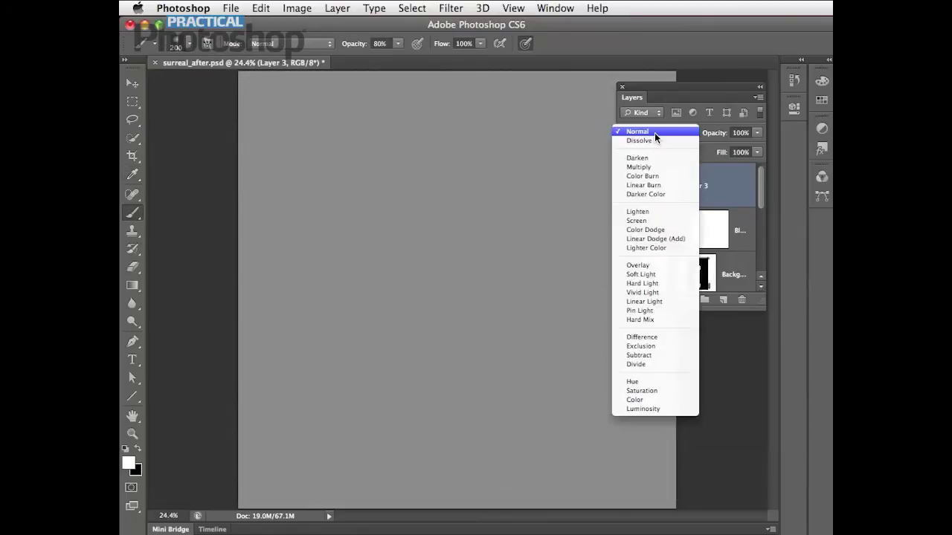
pyautogui.click(654, 265)
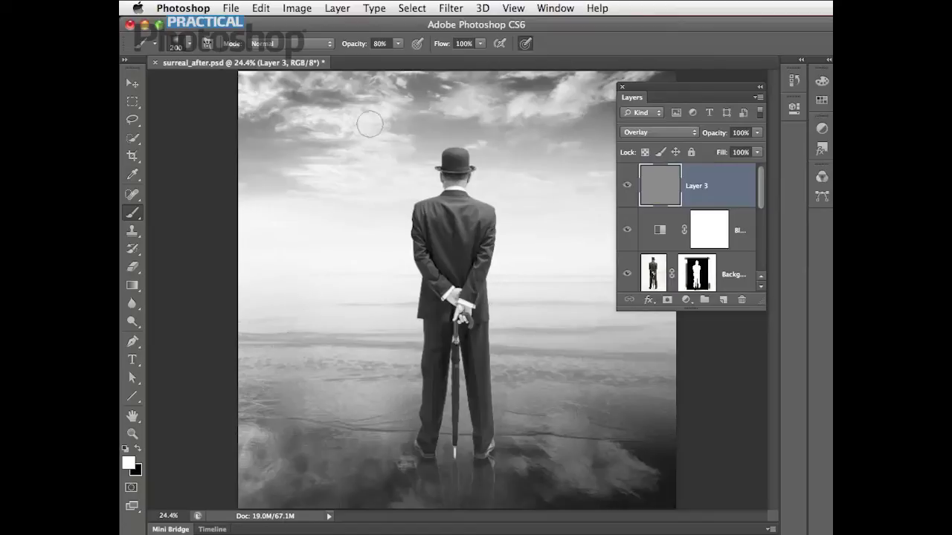
# Darken the gray layer's edges with a custom Lens Correction vignette amount of -33, and compare the image with and without the layer
pyautogui.click(444, 8)
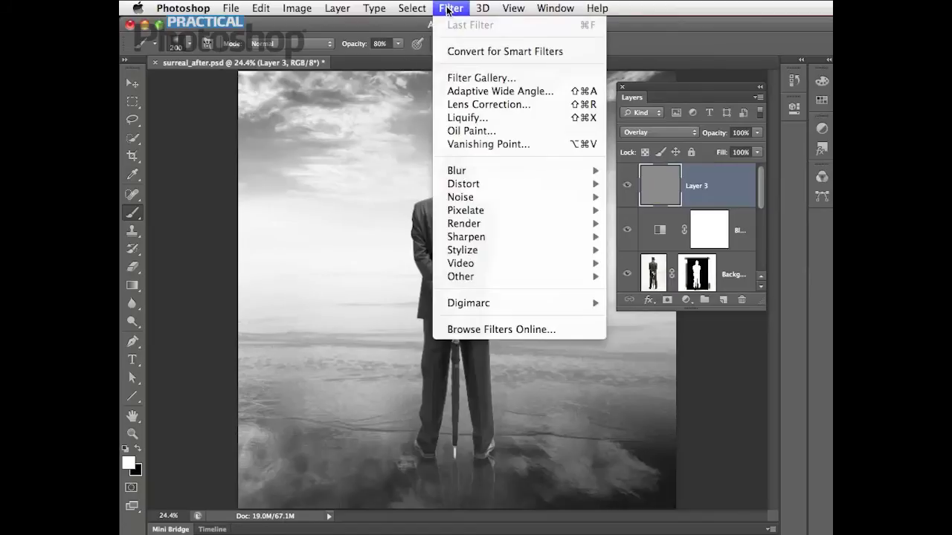
pyautogui.click(469, 104)
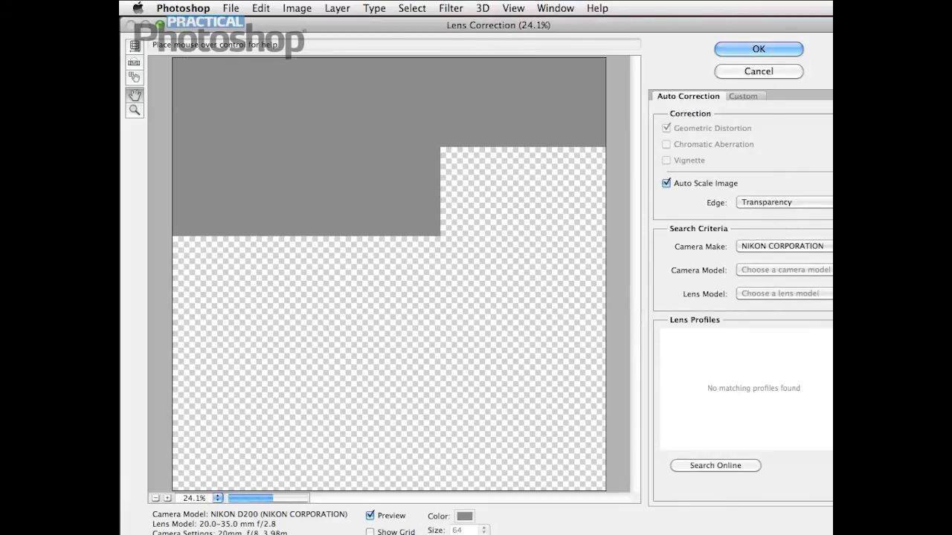
pyautogui.moveTo(832, 533); pyautogui.dragTo(828, 534)
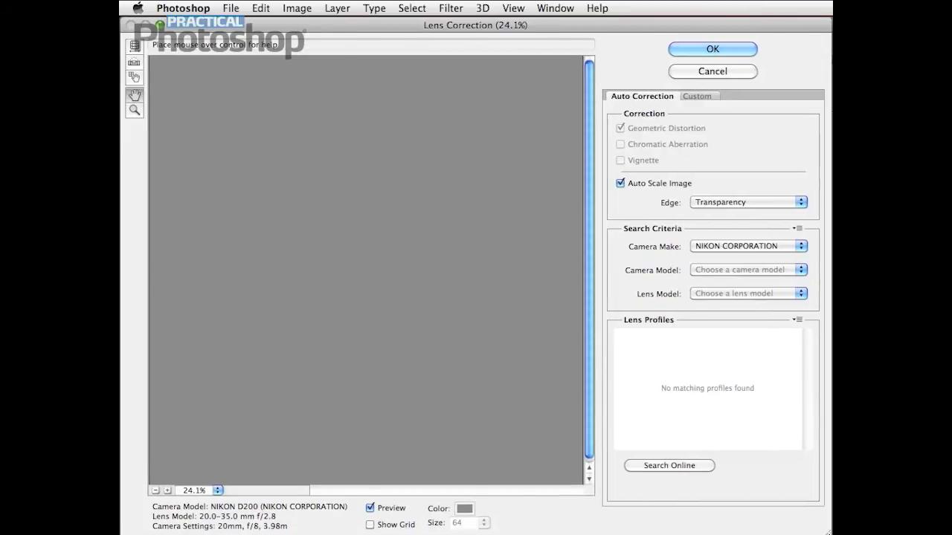
pyautogui.click(699, 96)
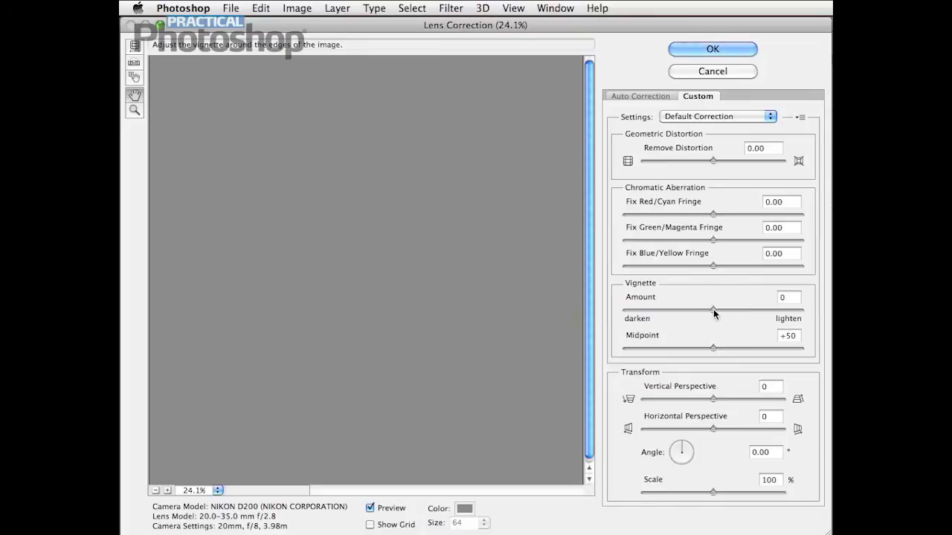
pyautogui.moveTo(712, 312); pyautogui.dragTo(683, 312)
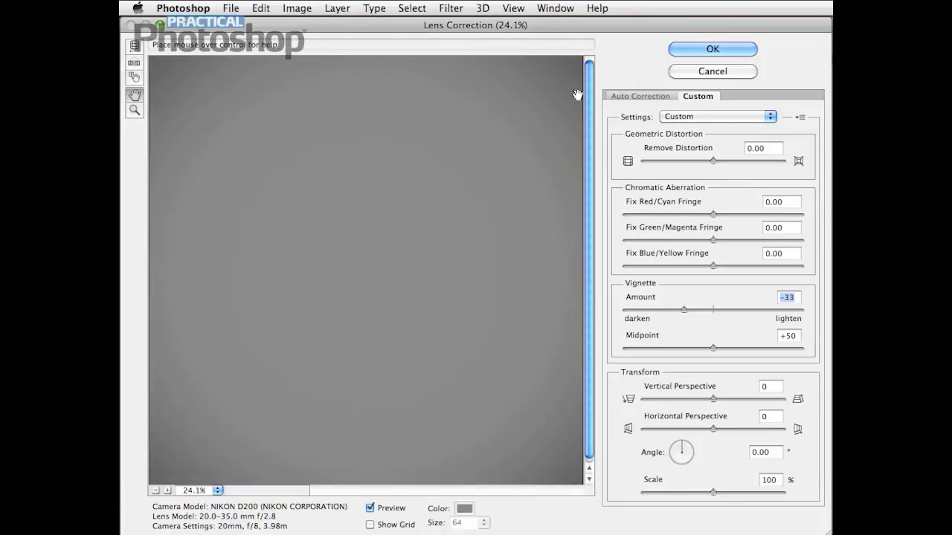
pyautogui.hotkey('ctrl', '-')
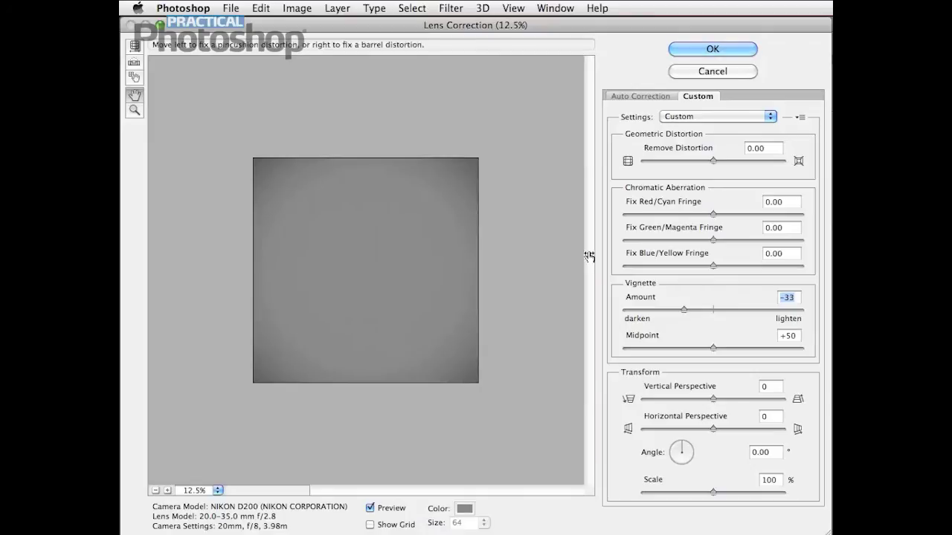
pyautogui.click(707, 49)
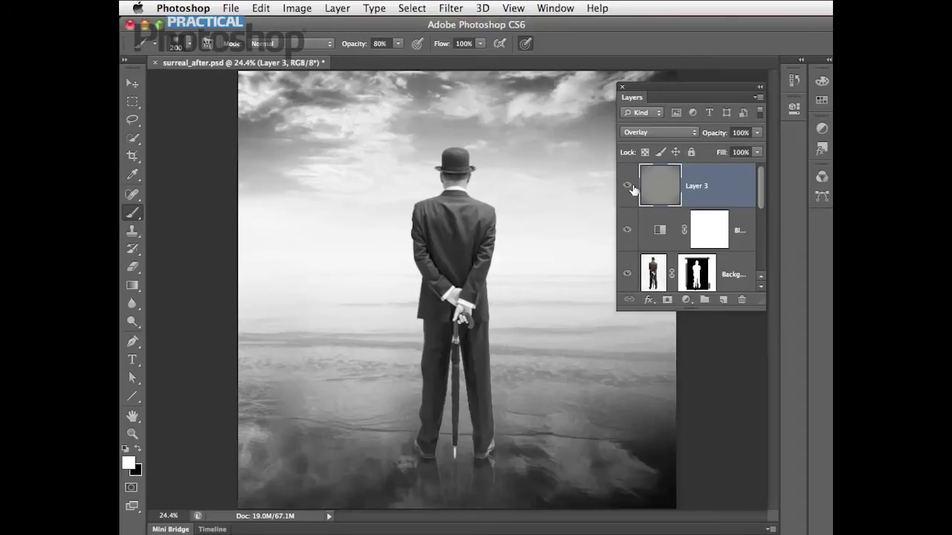
pyautogui.click(628, 188)
pyautogui.click(629, 188)
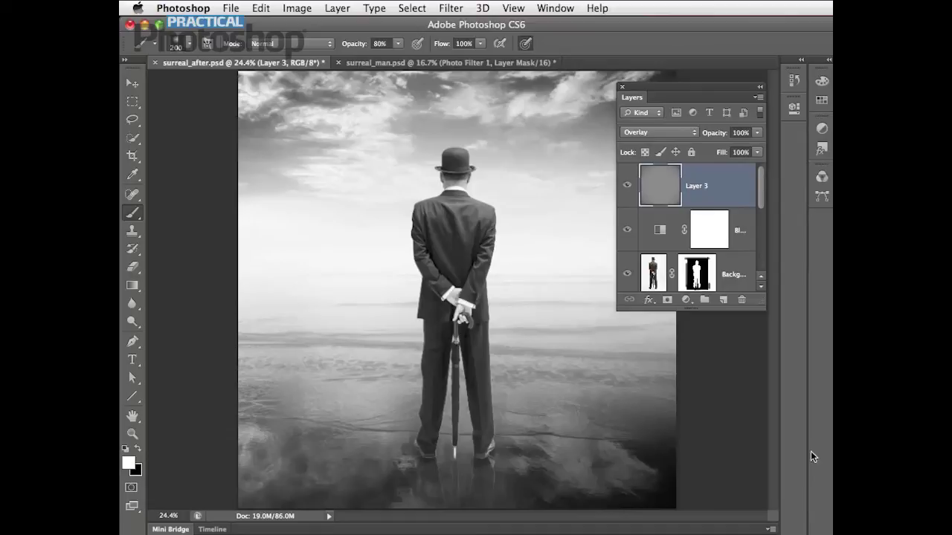
# Add a Photo Filter adjustment above the gray vignette layer, using the Yellow filter at 25% density
pyautogui.click(685, 299)
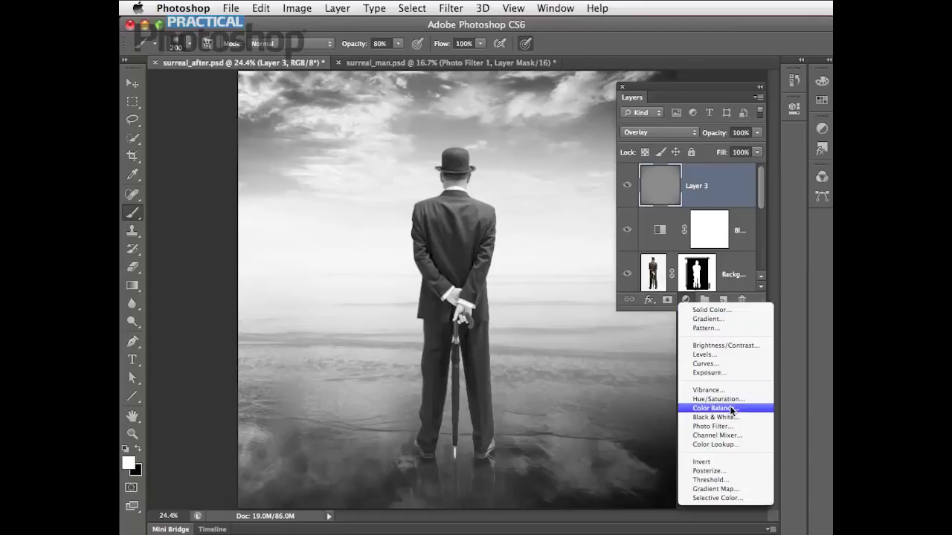
pyautogui.click(710, 426)
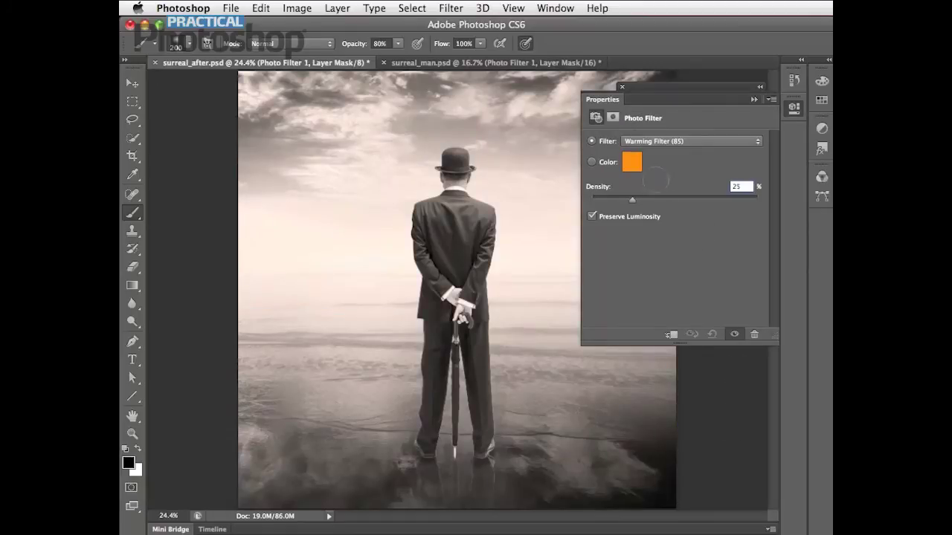
pyautogui.click(652, 142)
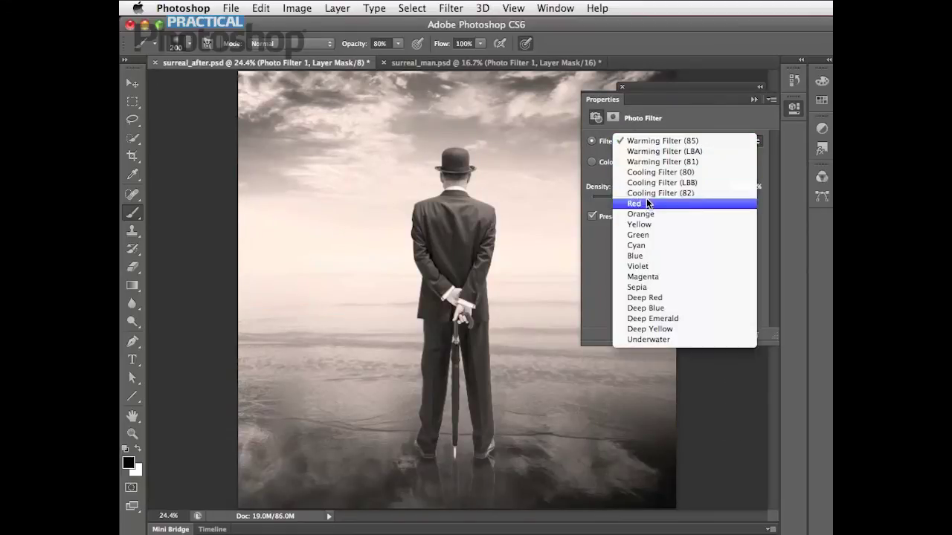
pyautogui.click(644, 225)
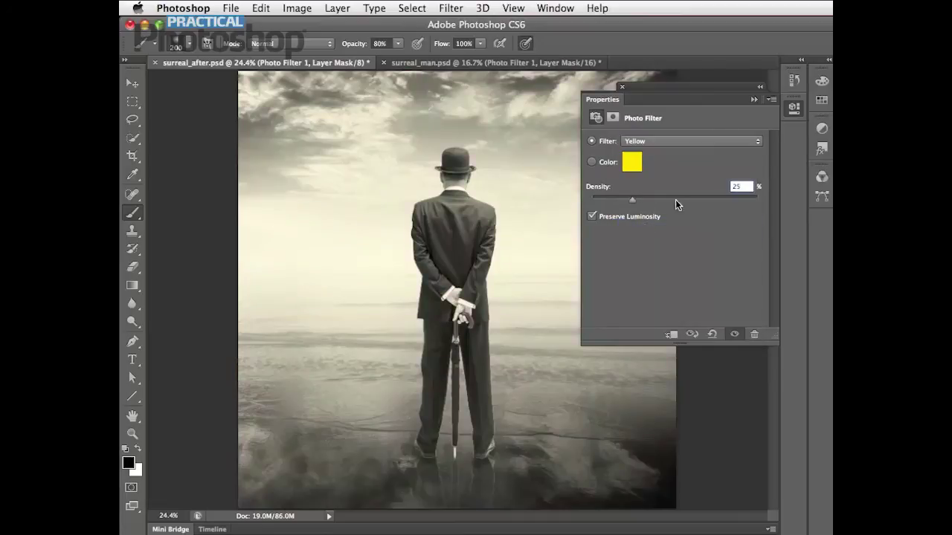
pyautogui.click(739, 186)
pyautogui.write('25')
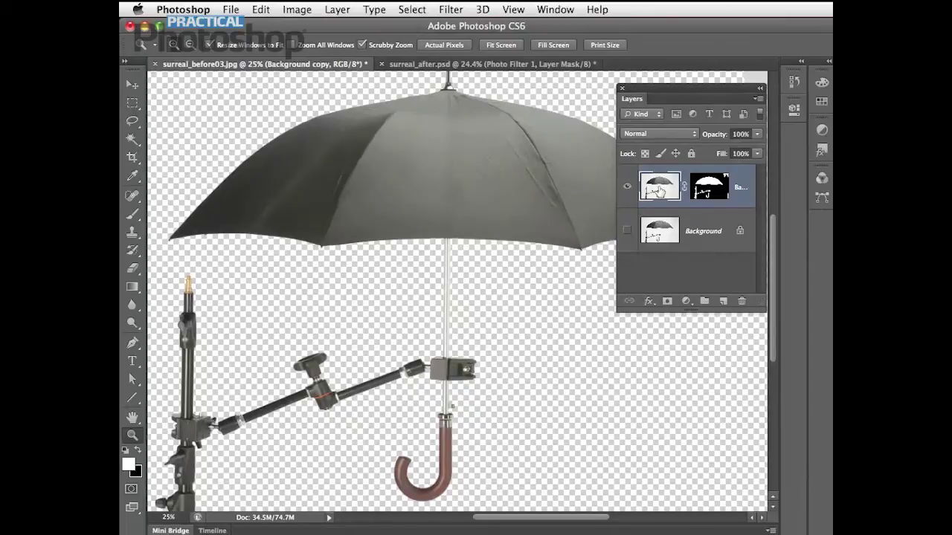
# In surreal_before03.jpg, compare the umbrella cutout with its background, and paint black on its layer mask to hide the stand and clamp
pyautogui.click(627, 231)
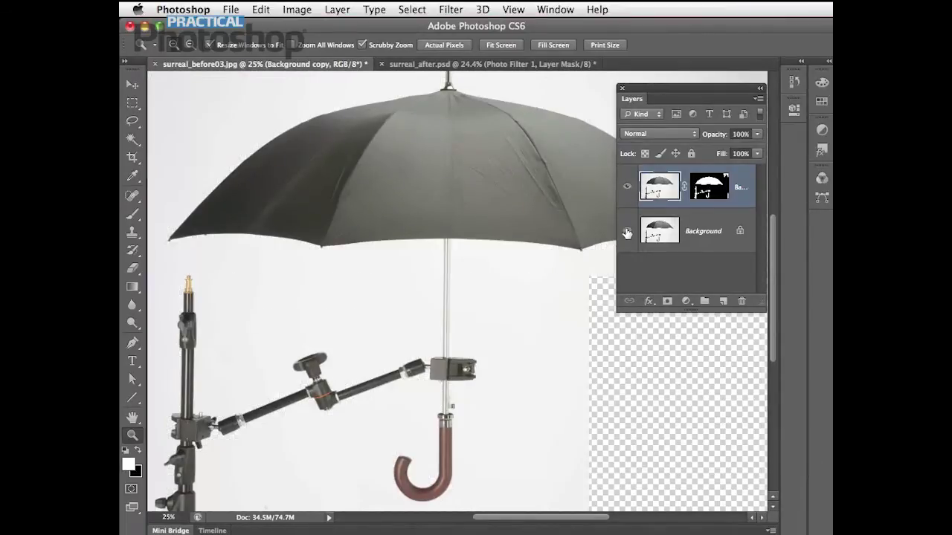
pyautogui.click(626, 231)
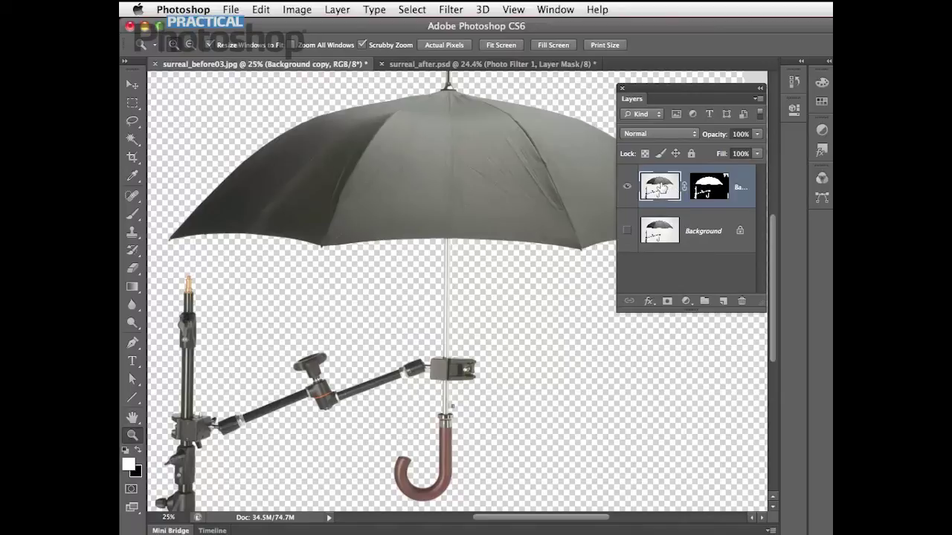
pyautogui.click(702, 187)
pyautogui.press('x')
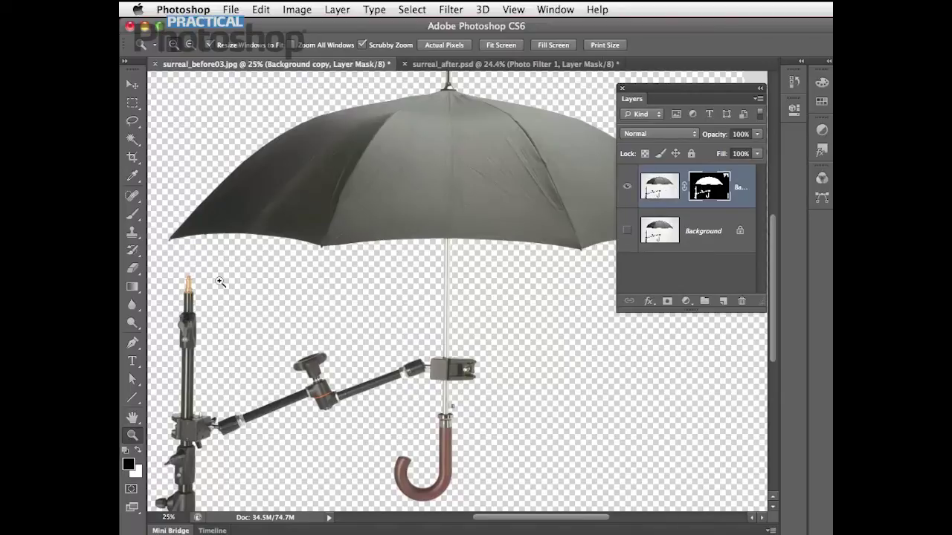
pyautogui.press('b')
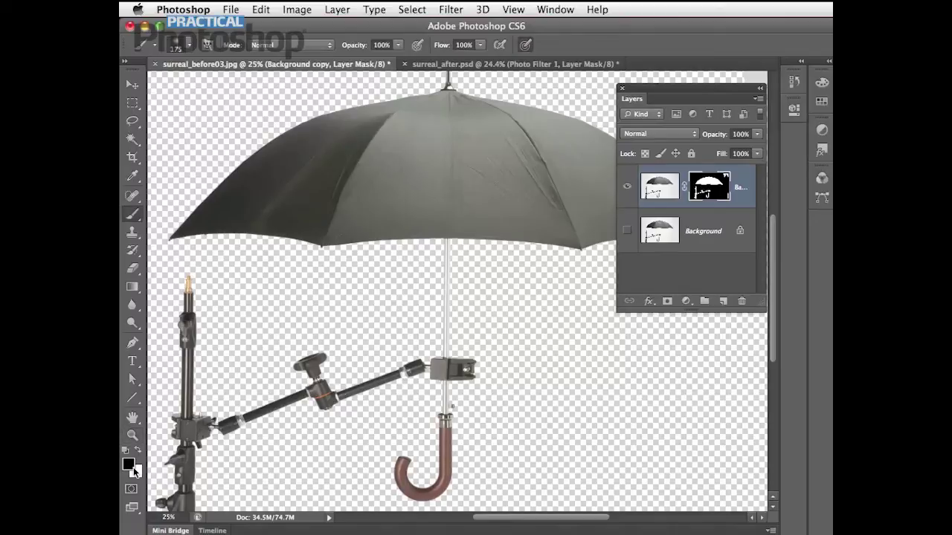
pyautogui.moveTo(195, 361)
pyautogui.mouseDown()
pyautogui.moveTo(188, 280)
pyautogui.moveTo(188, 376)
pyautogui.moveTo(172, 400)
pyautogui.moveTo(189, 417)
pyautogui.moveTo(181, 426)
pyautogui.moveTo(189, 486)
pyautogui.moveTo(193, 462)
pyautogui.mouseUp()
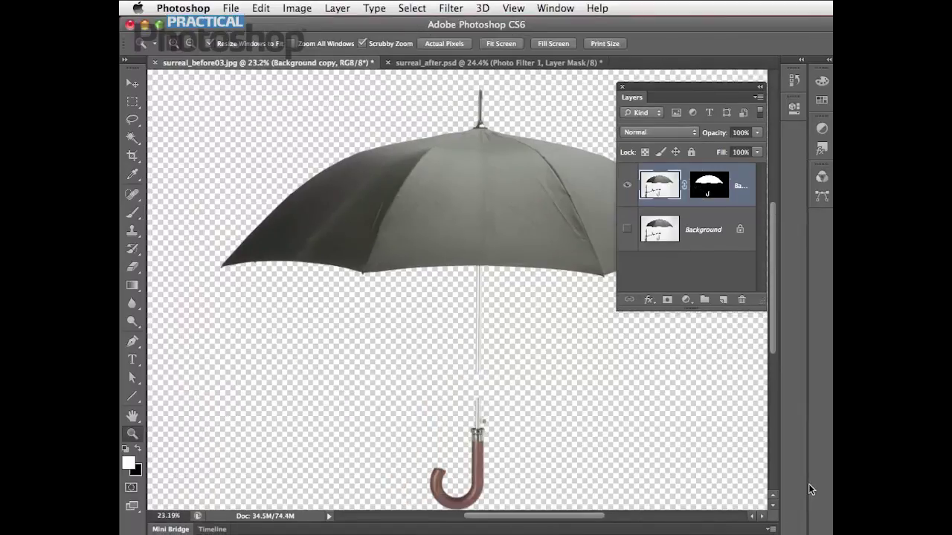
# Apply the layer mask permanently to the umbrella cutout layer
pyautogui.click(710, 188)
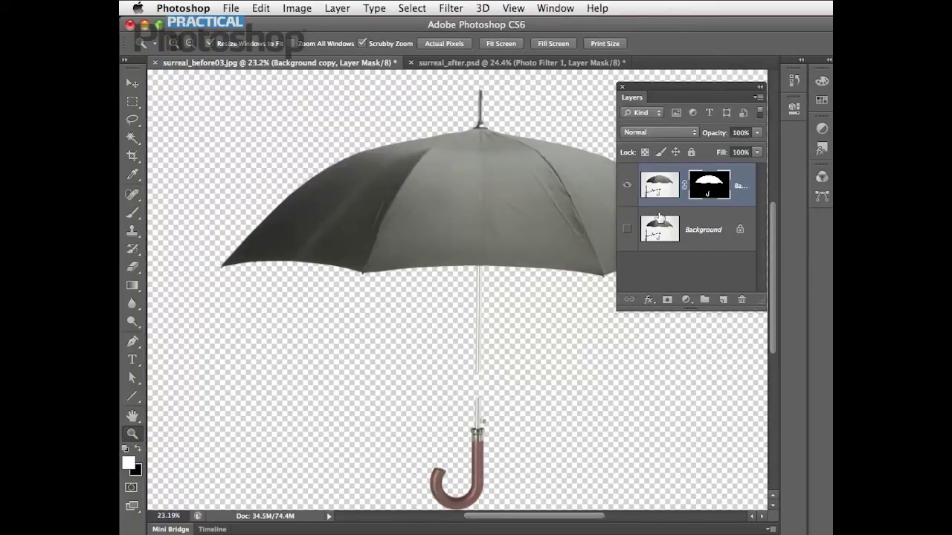
pyautogui.rightClick(699, 183)
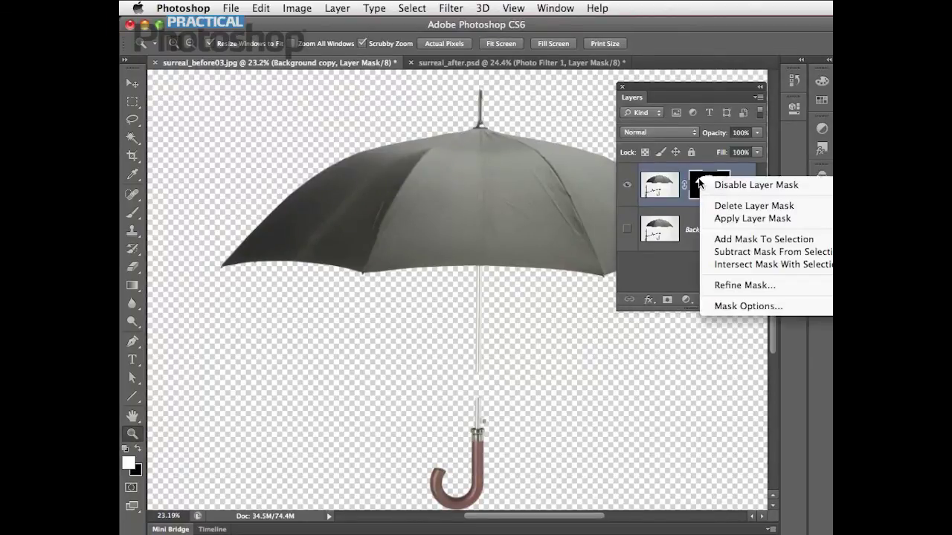
pyautogui.click(721, 217)
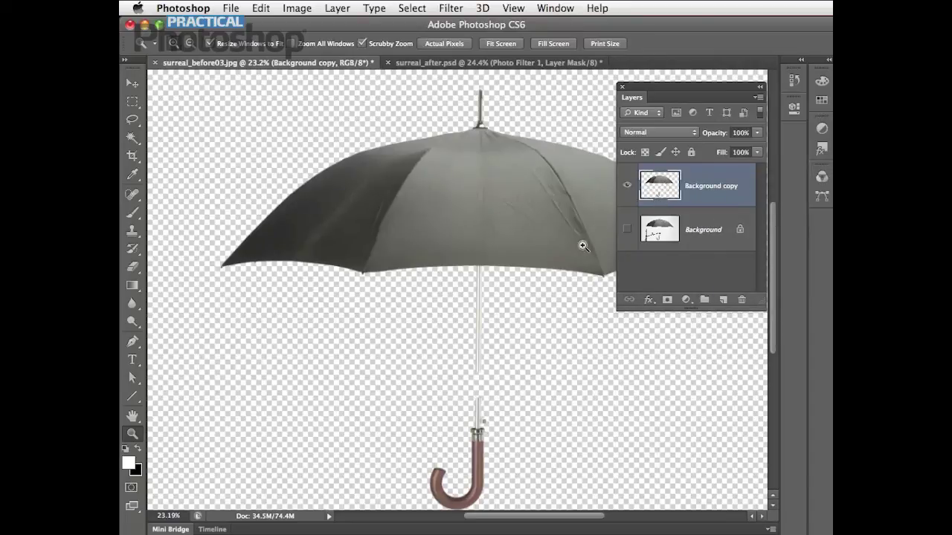
# Fill the gap in the umbrella's shaft with the Clone Stamp, sampling from the intact shaft above it
pyautogui.moveTo(420, 336); pyautogui.dragTo(483, 290)
pyautogui.click(431, 223)
pyautogui.click(134, 235)
pyautogui.click(180, 232)
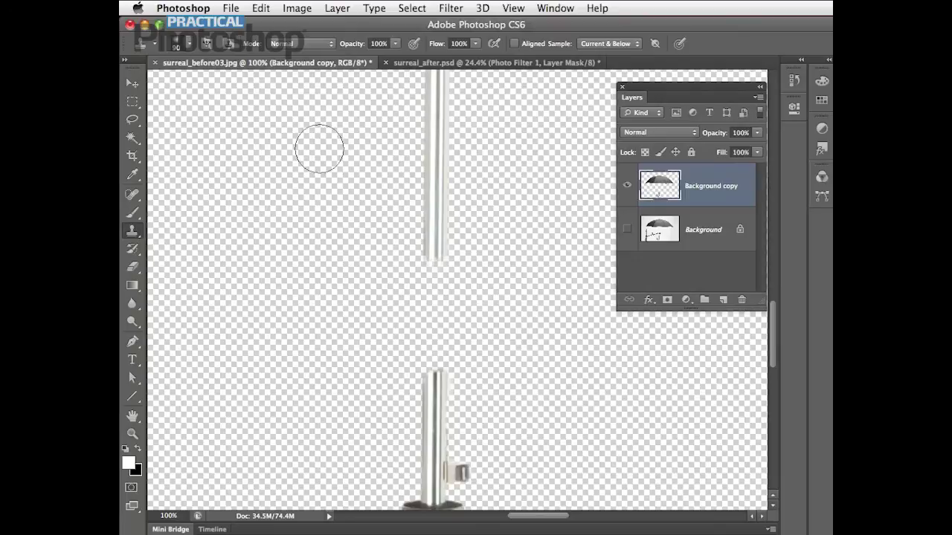
pyautogui.keyDown('alt'); pyautogui.click(444, 154); pyautogui.keyUp('alt')
pyautogui.moveTo(427, 181)
pyautogui.mouseDown()
pyautogui.moveTo(436, 376)
pyautogui.moveTo(436, 260)
pyautogui.moveTo(435, 352)
pyautogui.mouseUp()
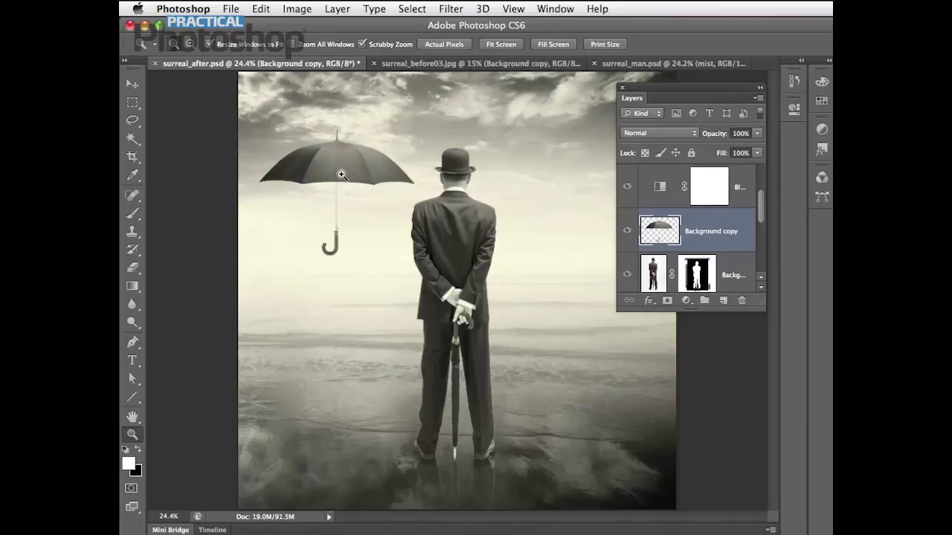
# In surreal_after.psd, duplicate the umbrella layer and move the copy to the right of the man's head
pyautogui.moveTo(670, 234); pyautogui.dragTo(722, 300)
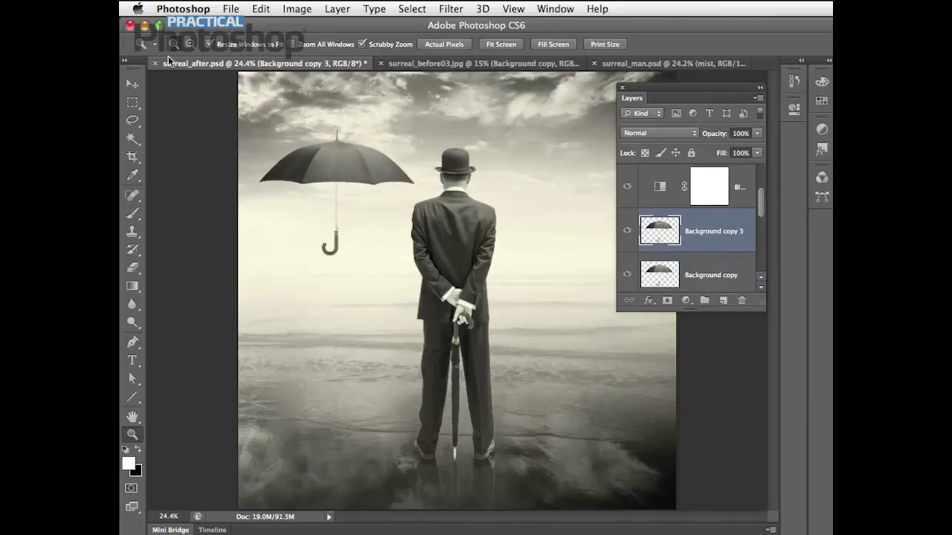
pyautogui.click(132, 84)
pyautogui.moveTo(350, 163); pyautogui.dragTo(594, 170)
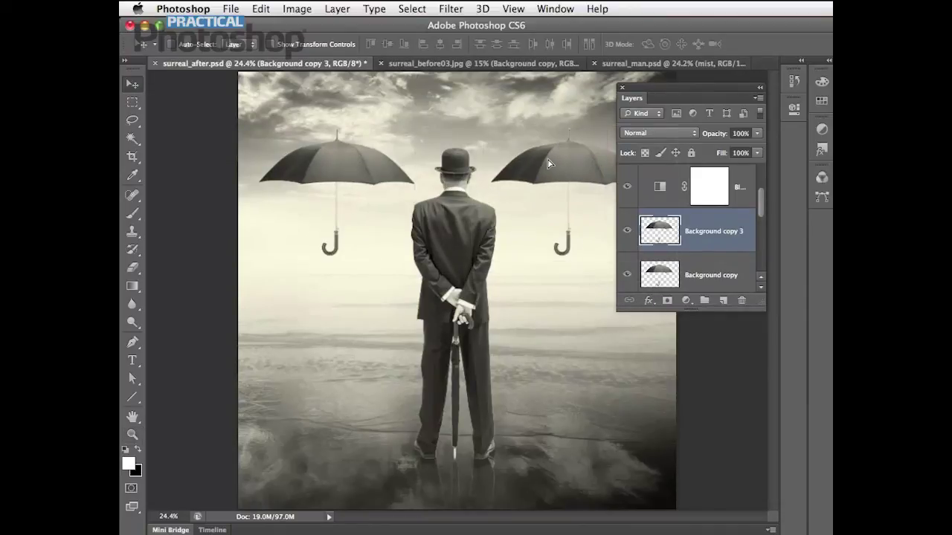
# Scale down the duplicate umbrella, position it slightly higher in the sky beside the man, and set its opacity to 90%
pyautogui.hotkey('ctrl', 't')
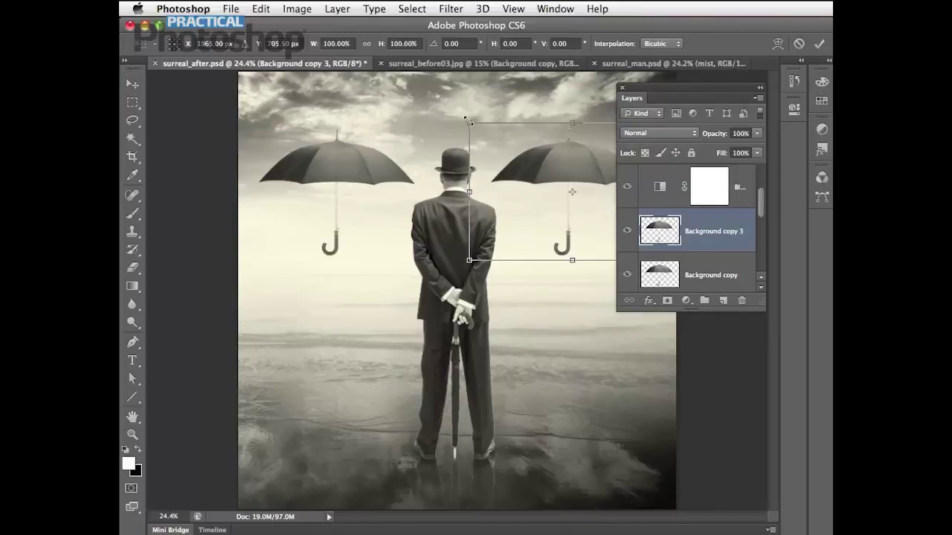
pyautogui.moveTo(468, 123); pyautogui.dragTo(519, 191)
pyautogui.moveTo(577, 184); pyautogui.dragTo(549, 160)
pyautogui.moveTo(484, 124); pyautogui.dragTo(531, 152)
pyautogui.press('Return')
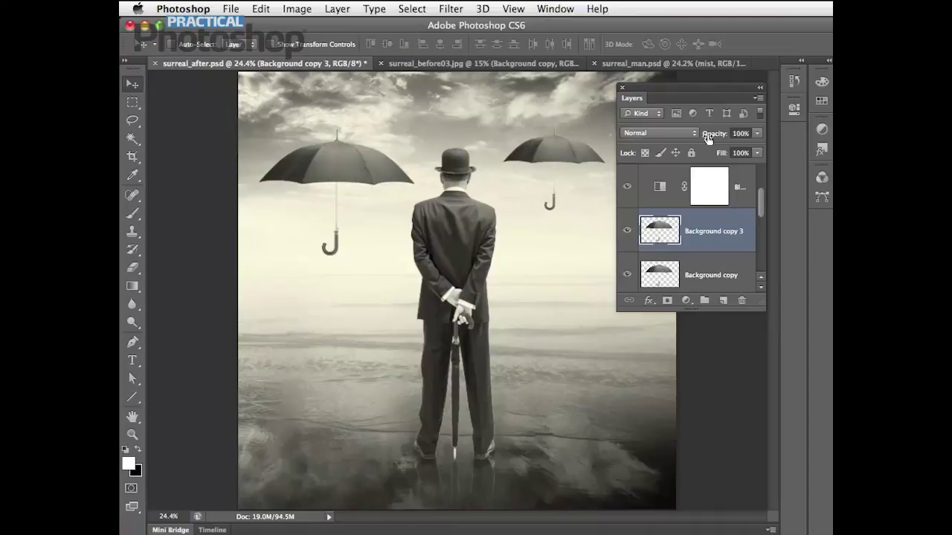
pyautogui.moveTo(710, 136); pyautogui.dragTo(702, 137)
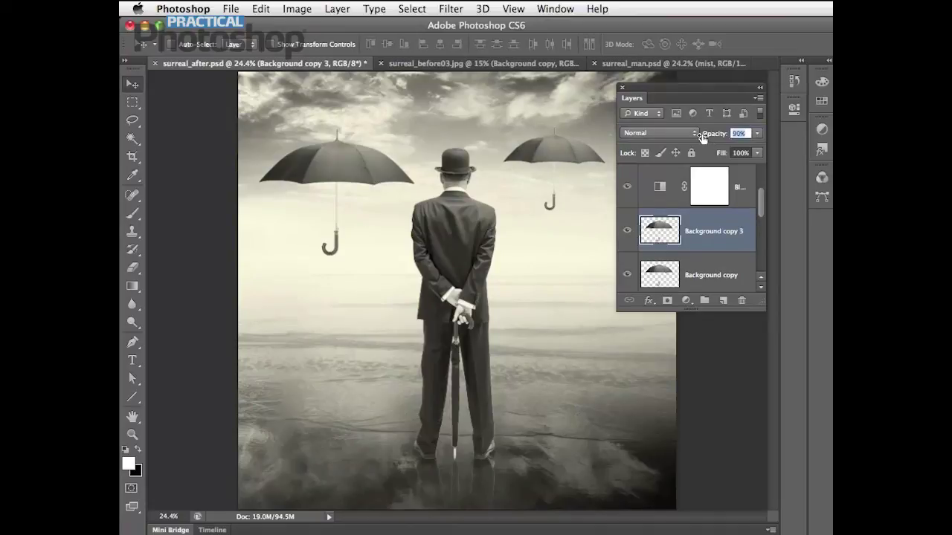
pyautogui.press('Return')
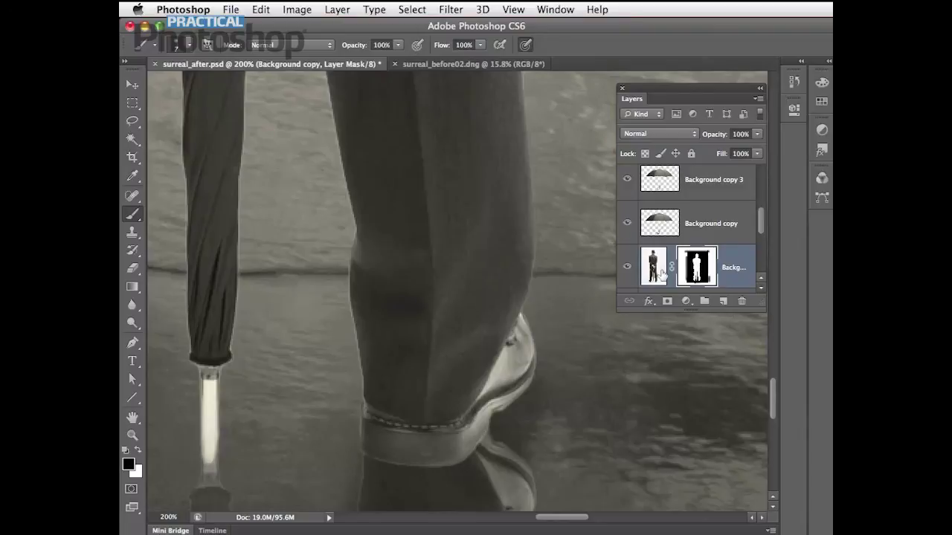
# Fit the whole composite in view and hide the interface panels to examine the final image
pyautogui.press('z')
pyautogui.rightClick(449, 260)
pyautogui.click(455, 259)
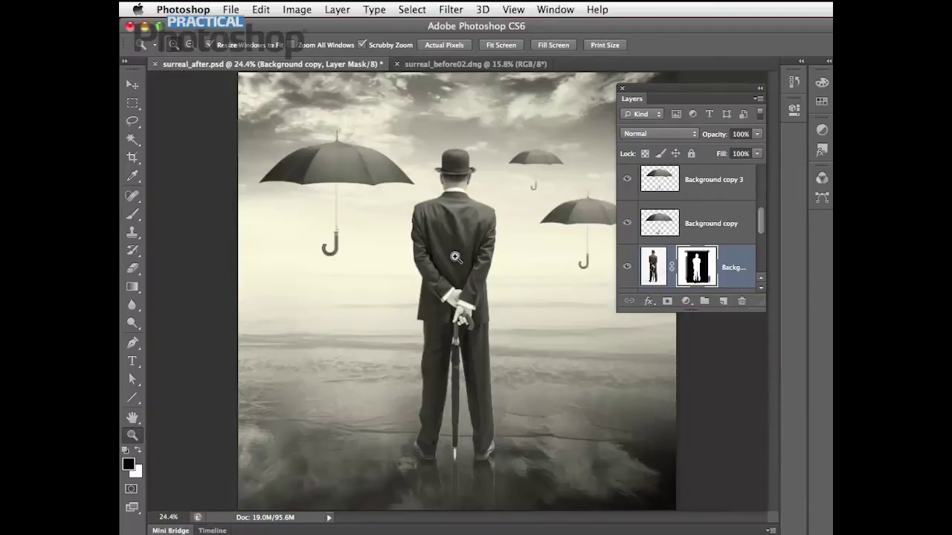
pyautogui.press('Tab')
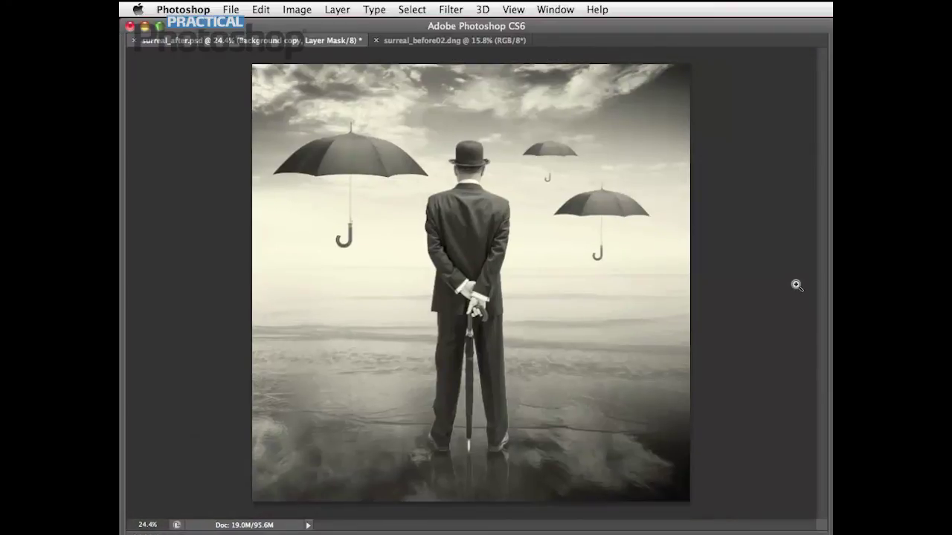